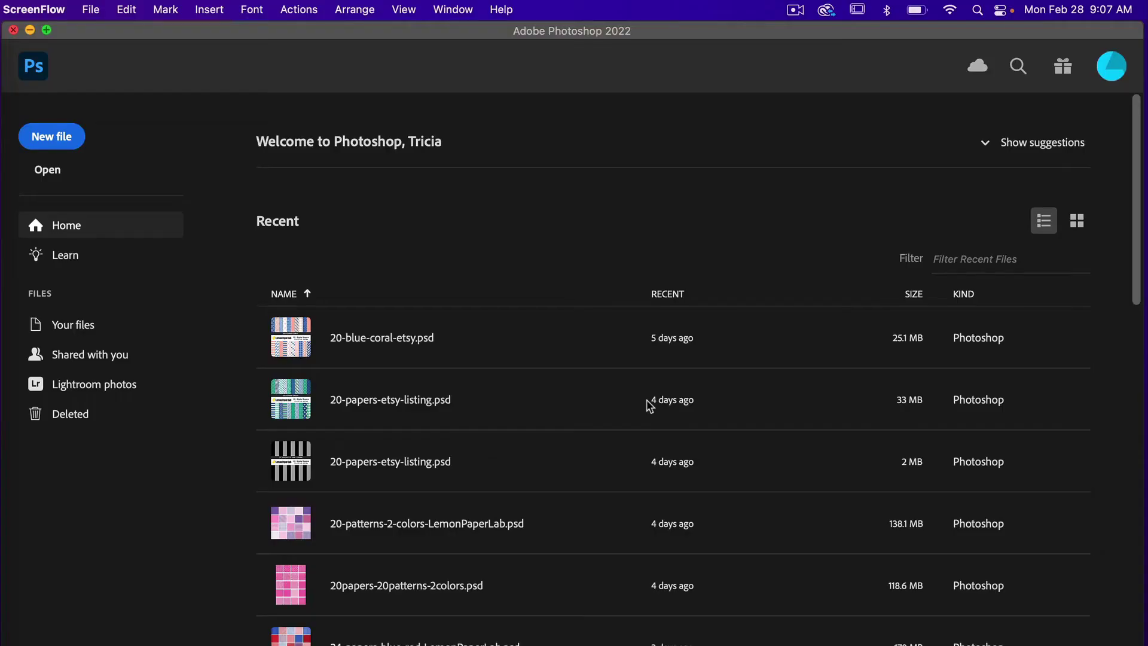
Create a new 1200 x 1200 px document at 300 ppi with a transparent background
click(57, 137)
click(57, 137)
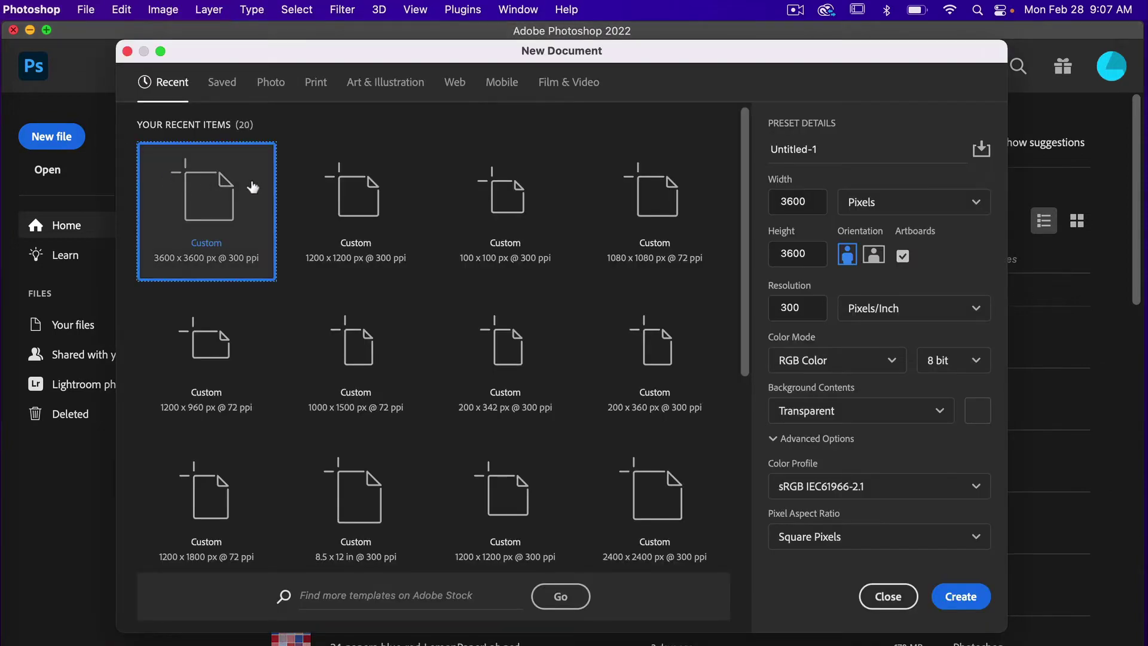
click(375, 198)
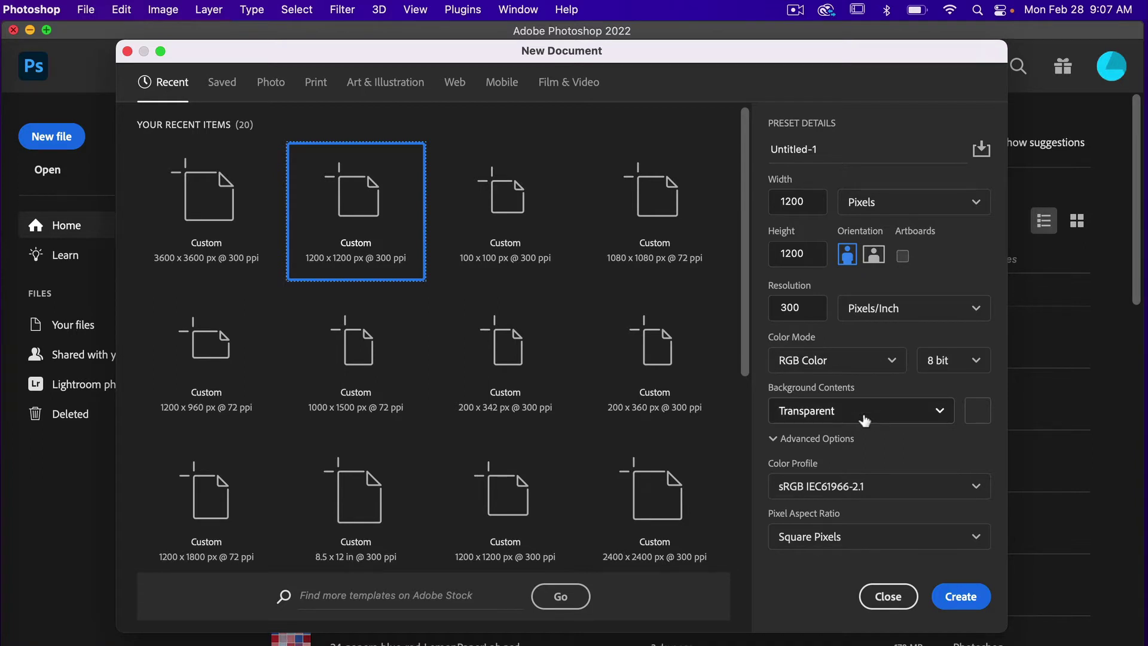
click(961, 597)
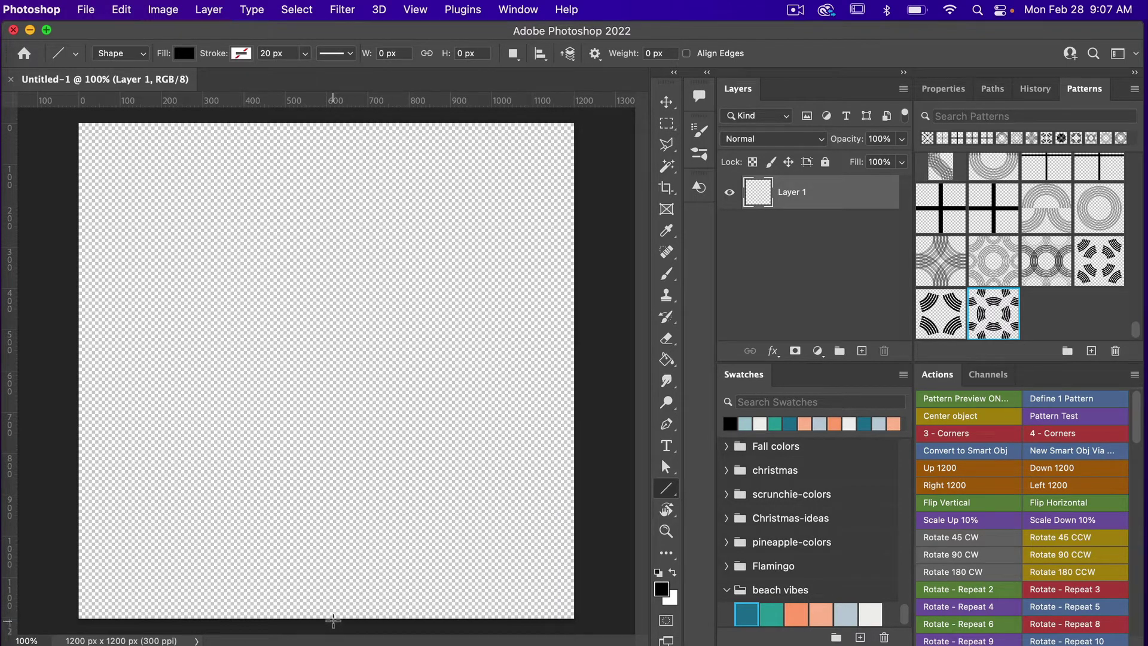
Draw a vertical line about 1217 px long with the Line Tool, spanning the canvas near its middle
key(shift+u)
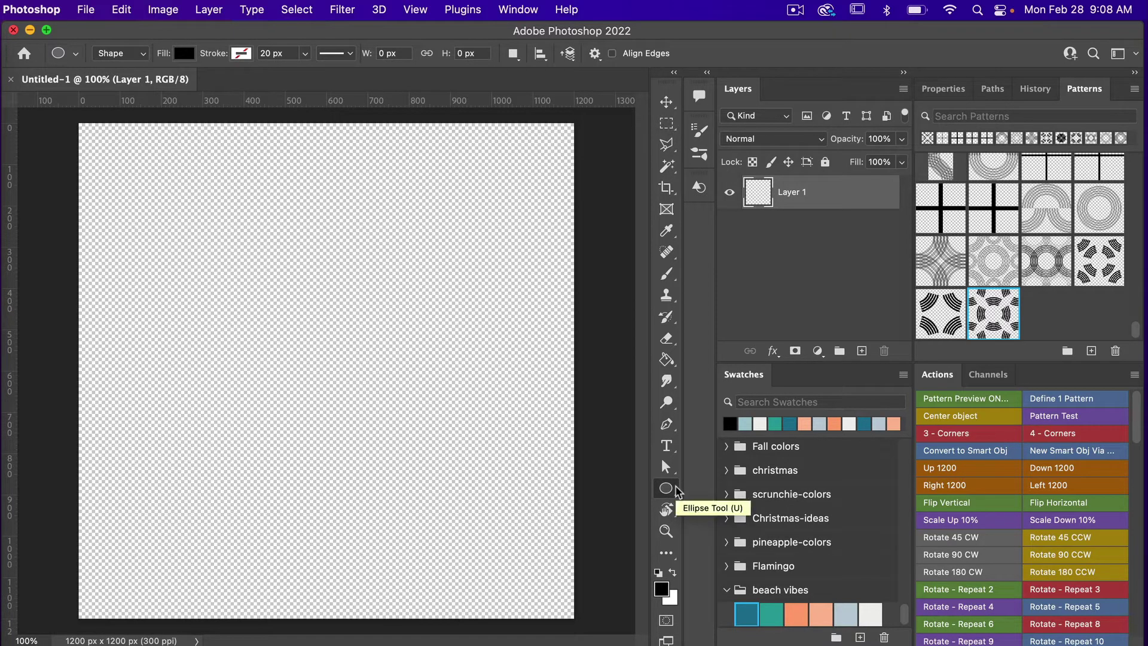
key(shift+u)
key(shift+u)
key(shift+u)
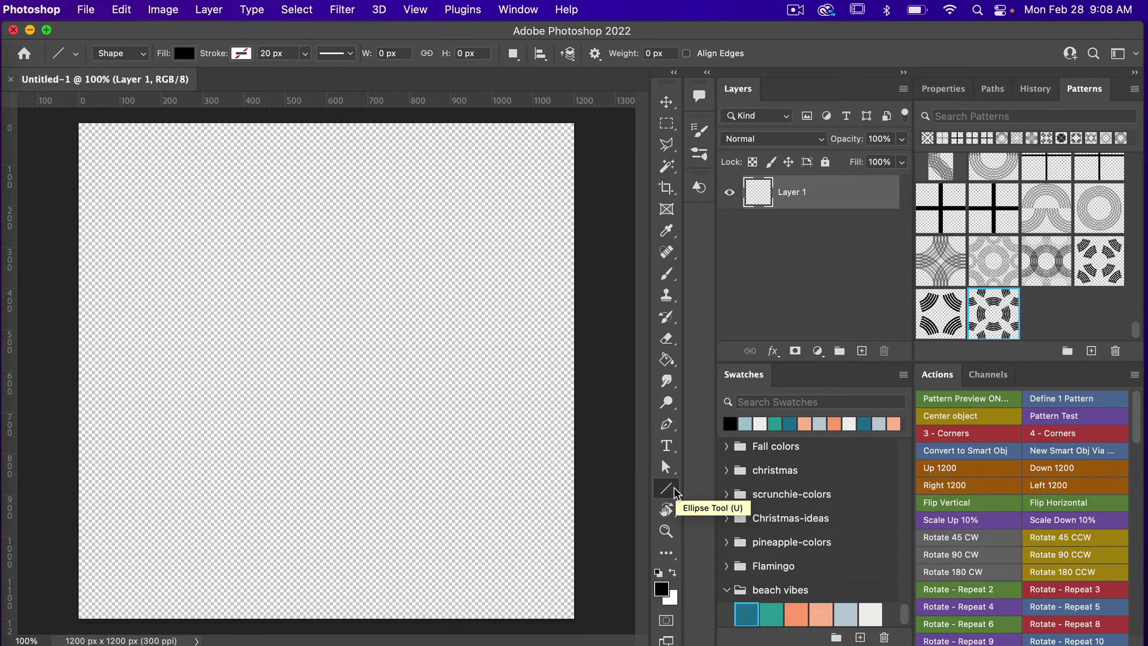
click(675, 492)
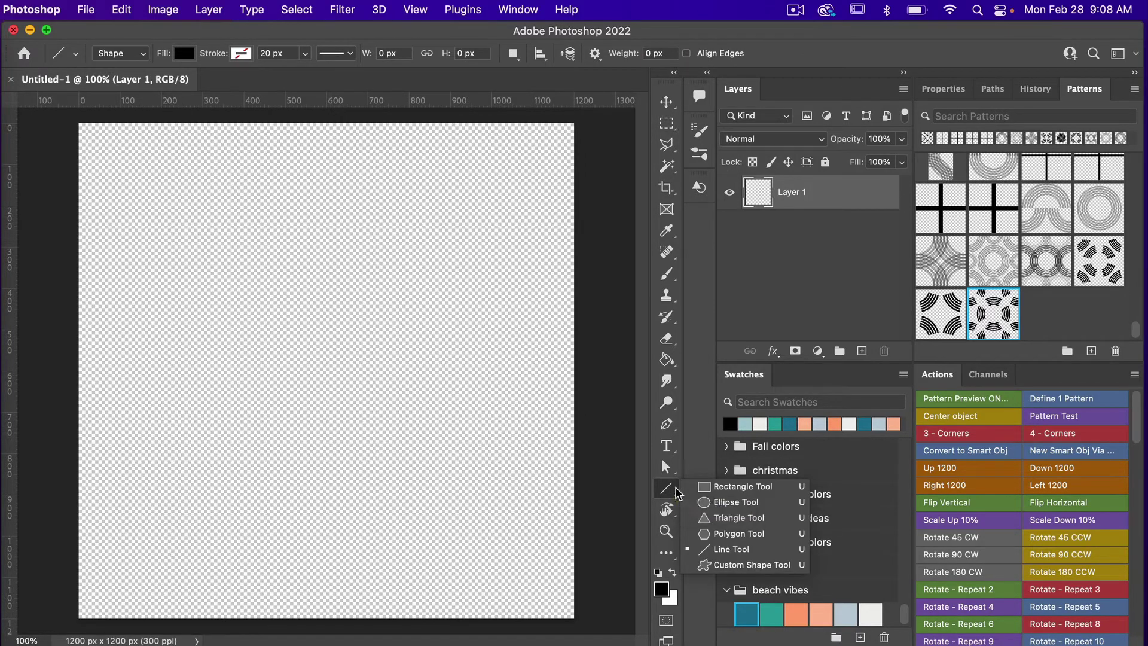
click(759, 556)
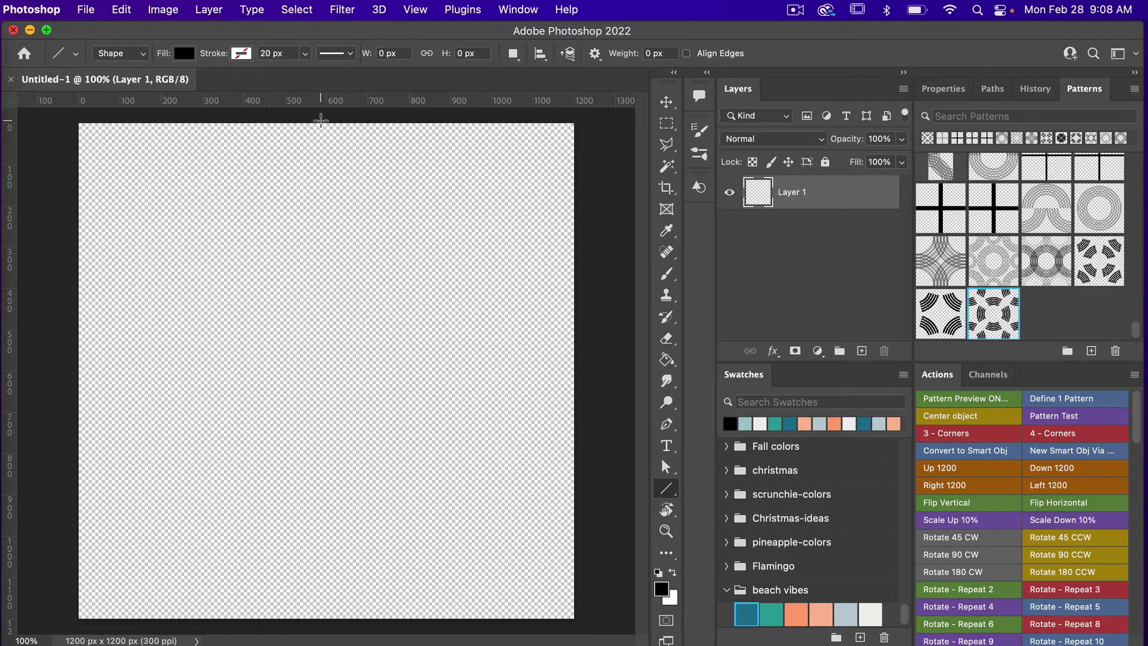
drag(321, 121, 316, 625)
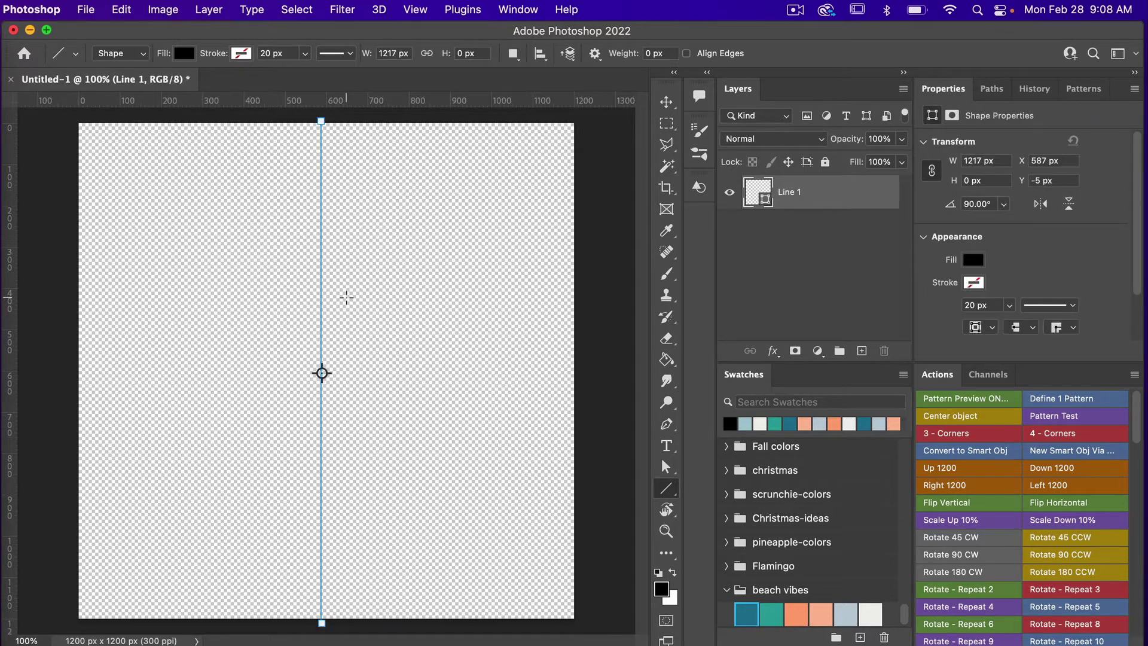
Remove the line's fill and give it a black stroke 600 px wide
click(185, 56)
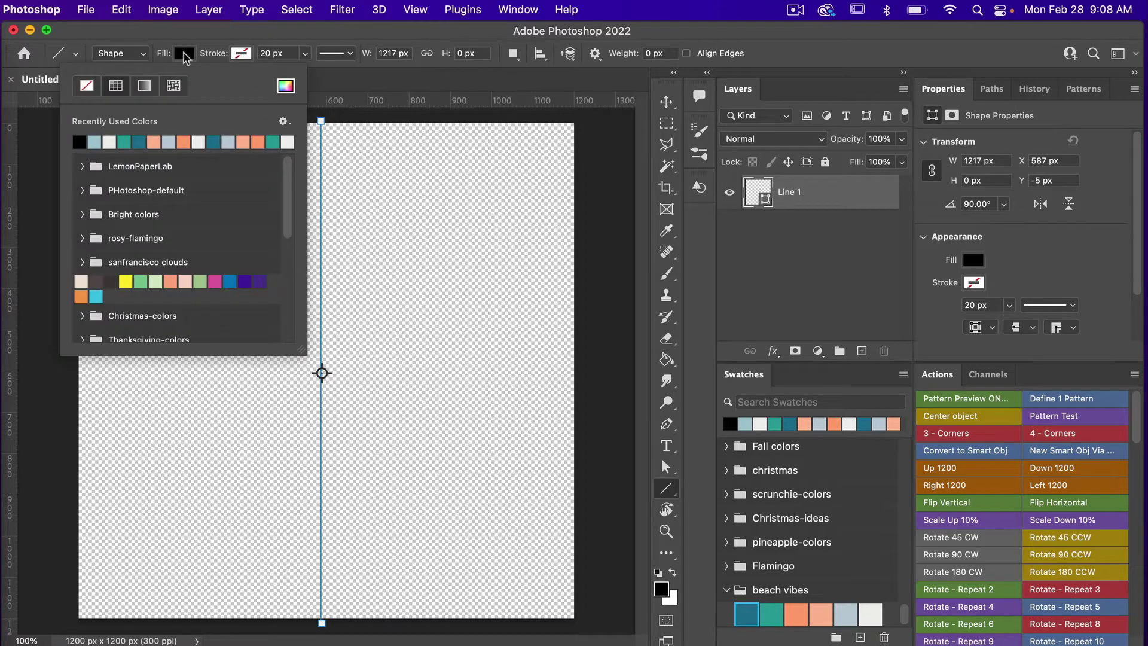
click(87, 86)
click(241, 53)
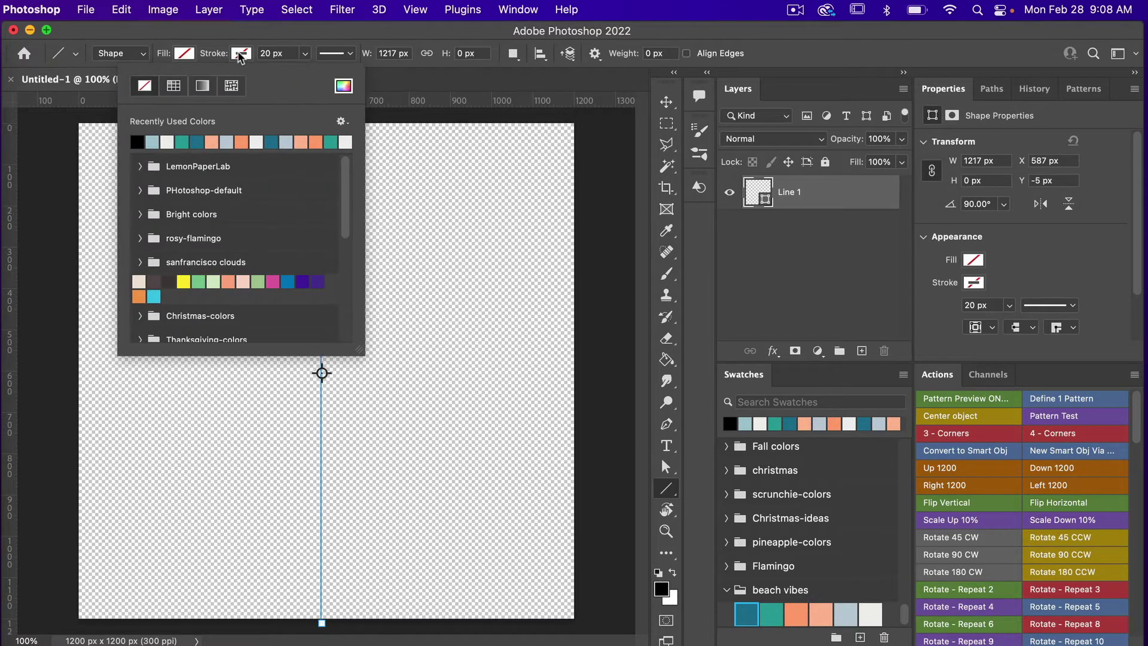
click(138, 141)
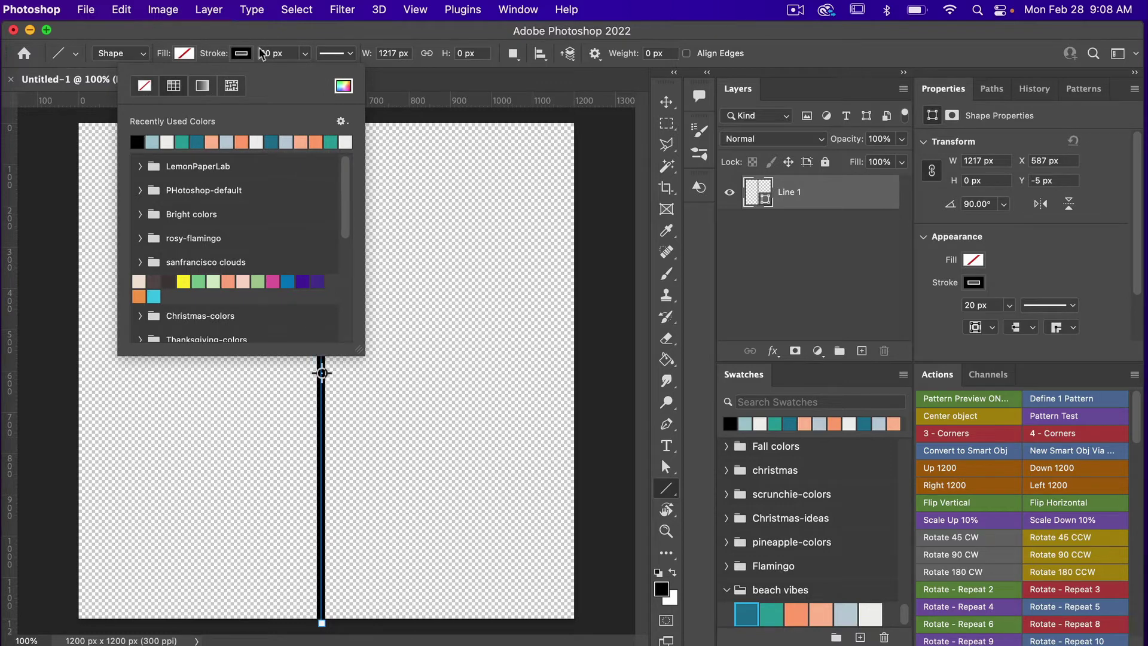
click(290, 51)
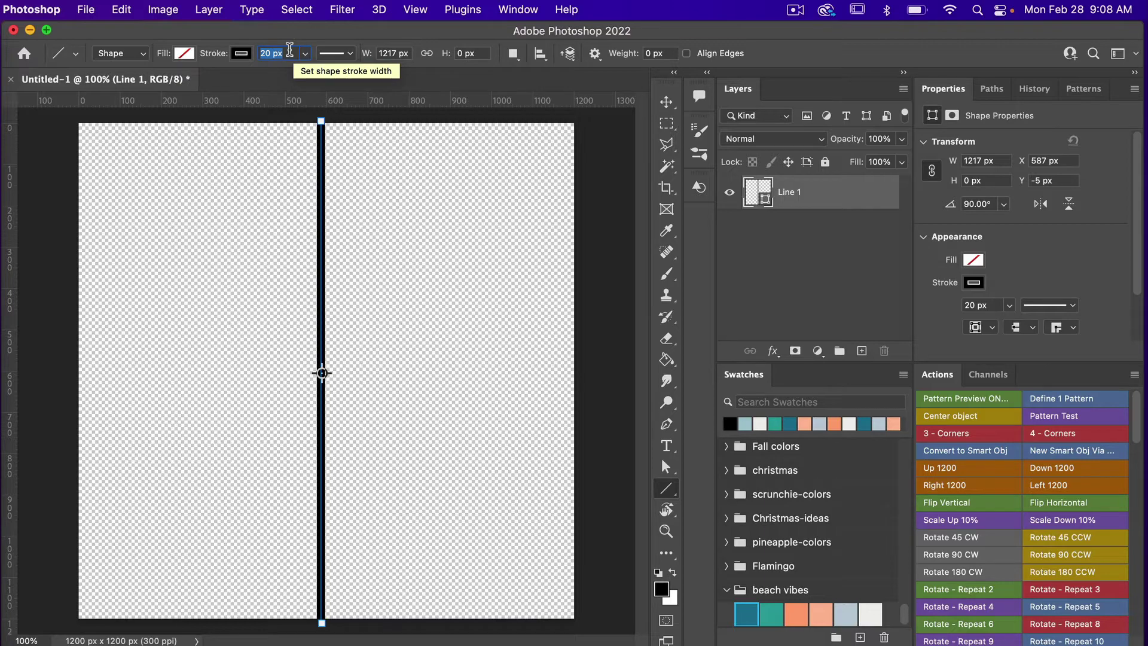
text(600)
key(Return)
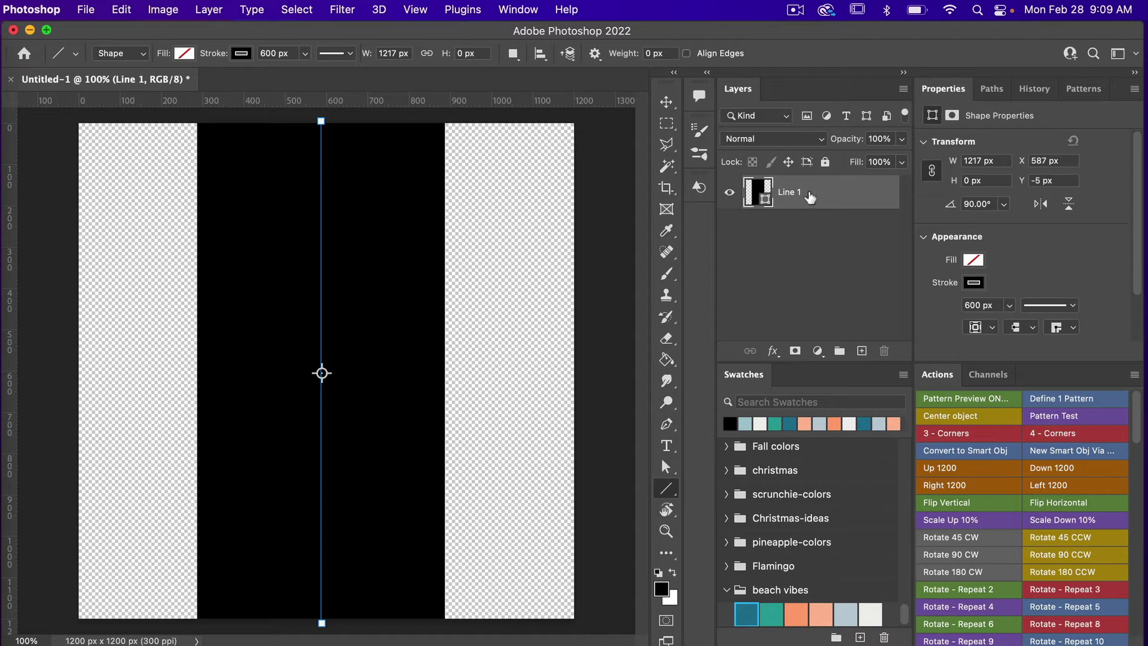
Convert the line layer to a smart object and set the stroke inside its contents to 50 px, saving and closing them
right_click(811, 196)
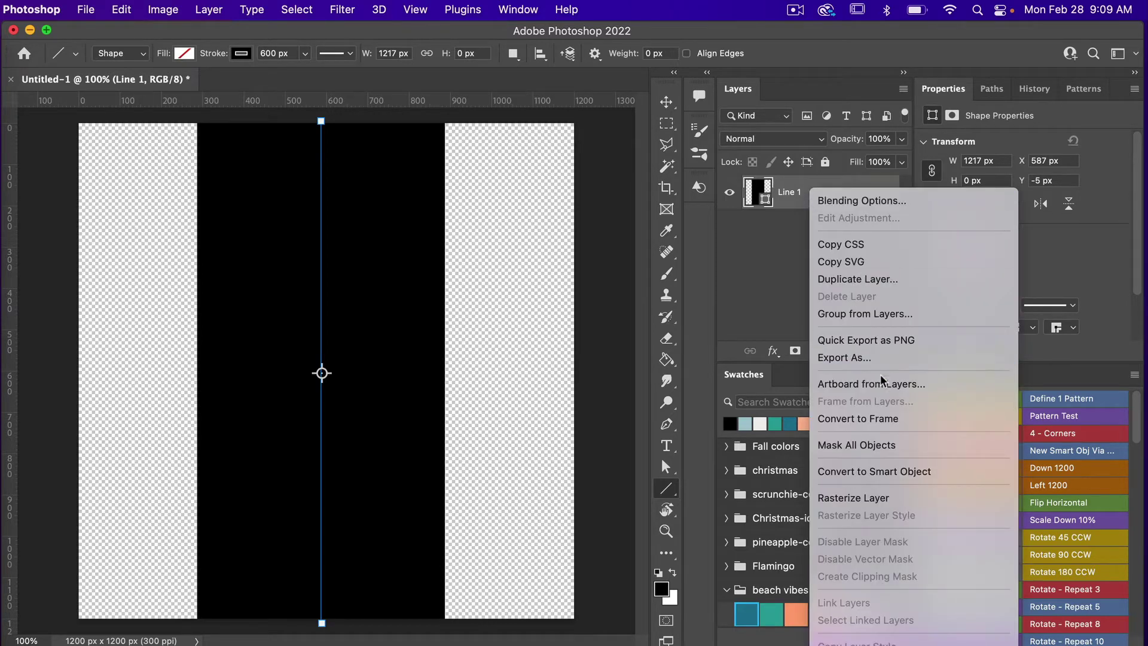
click(876, 472)
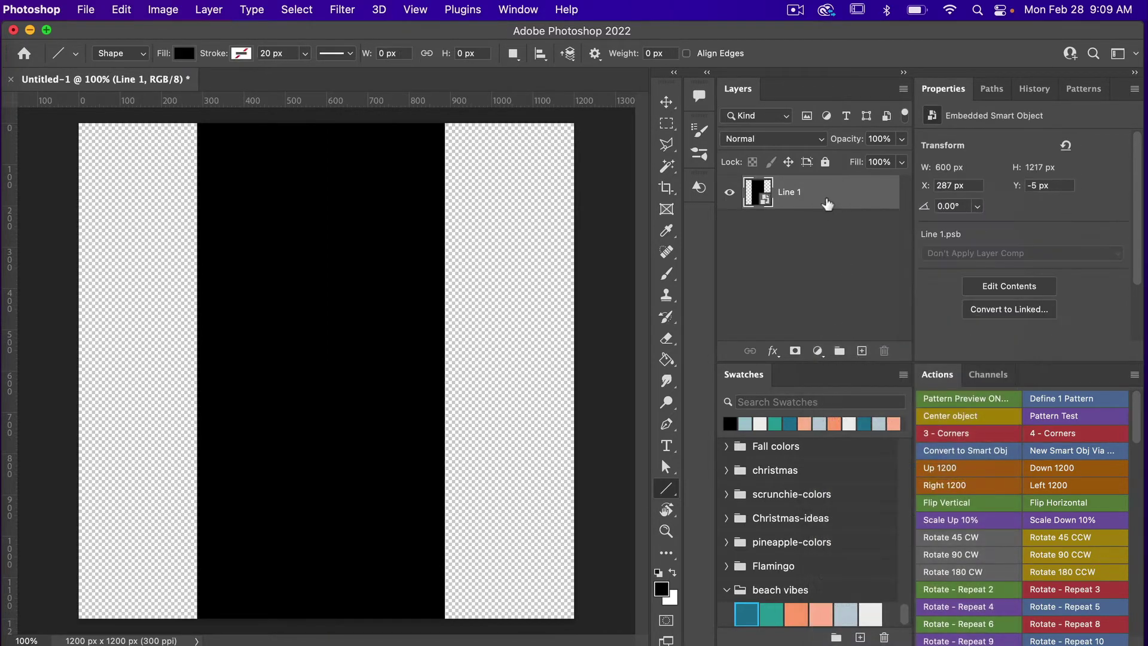
double_click(769, 204)
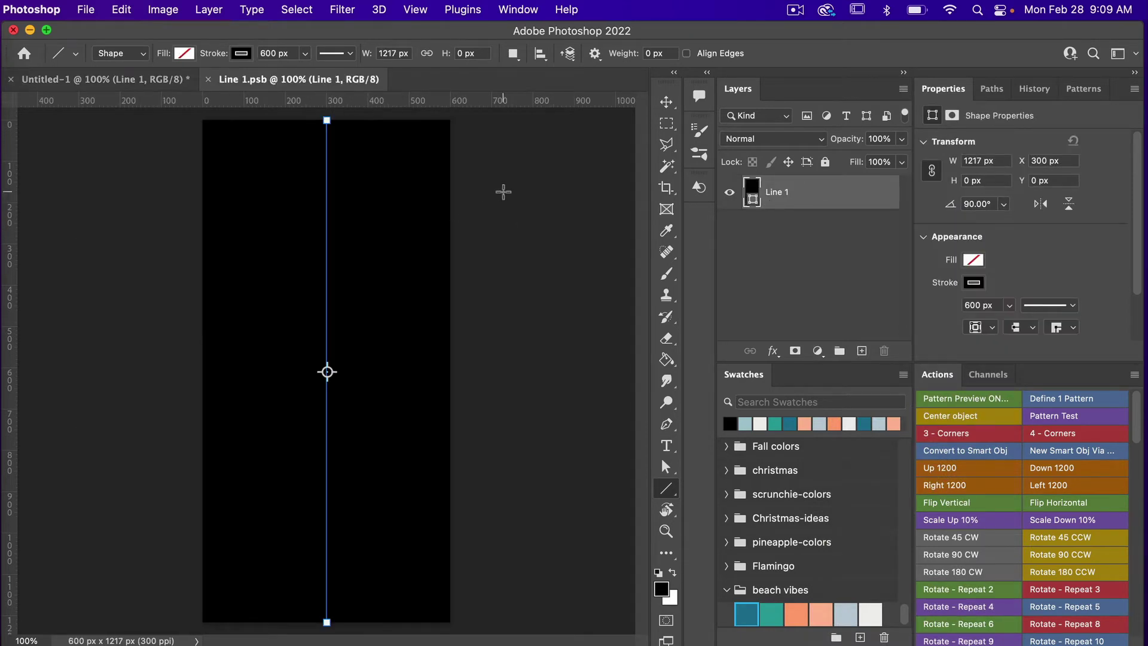
click(272, 52)
text(50)
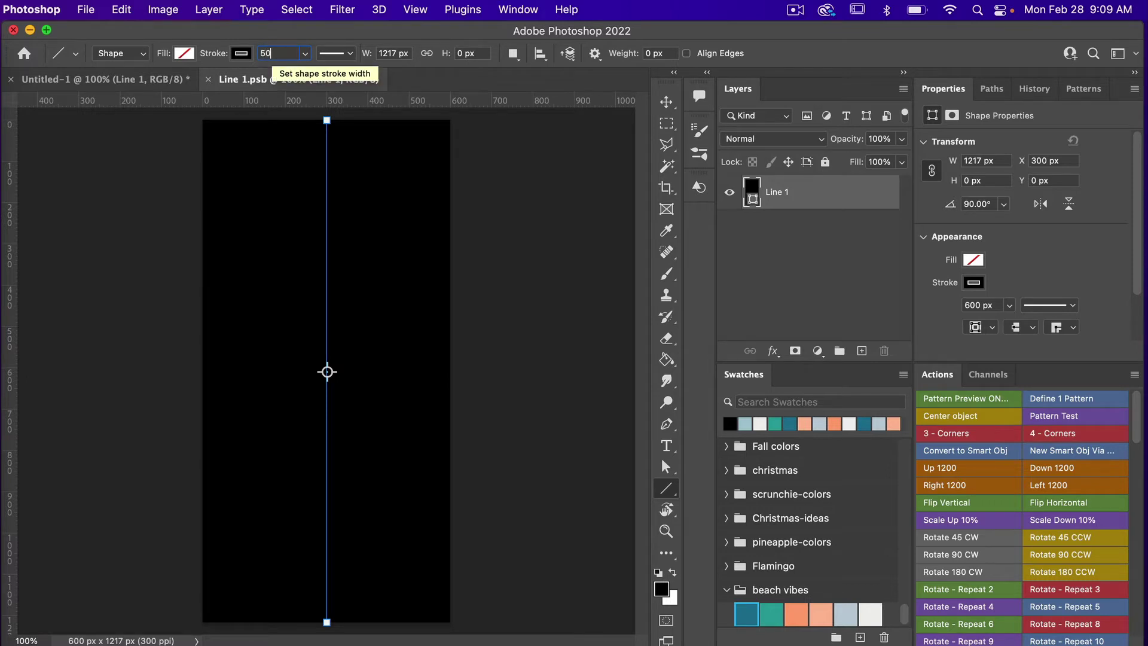
key(Return)
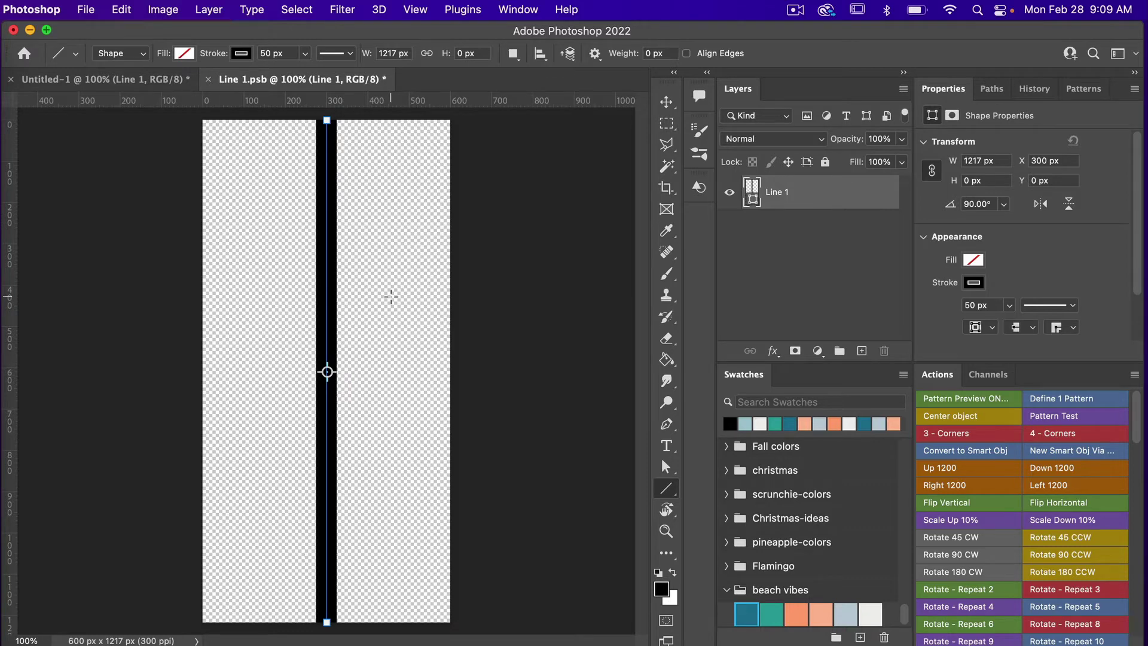
key(super+s)
key(super+w)
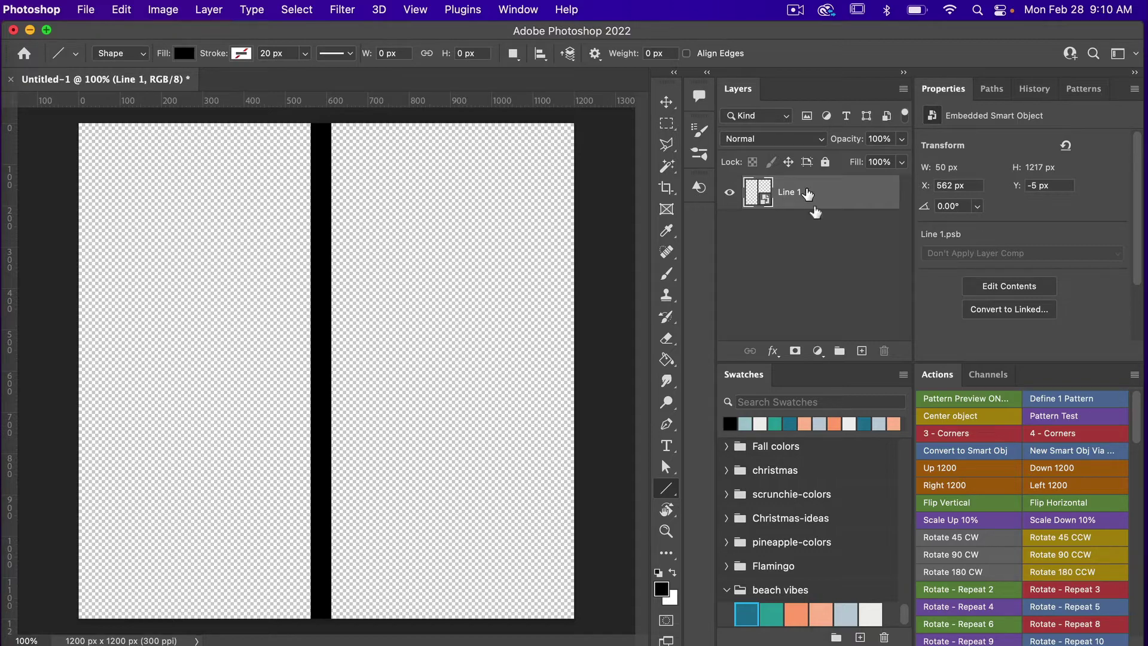
Center the line on the canvas and add a duplicate of it rotated 90° clockwise
click(981, 416)
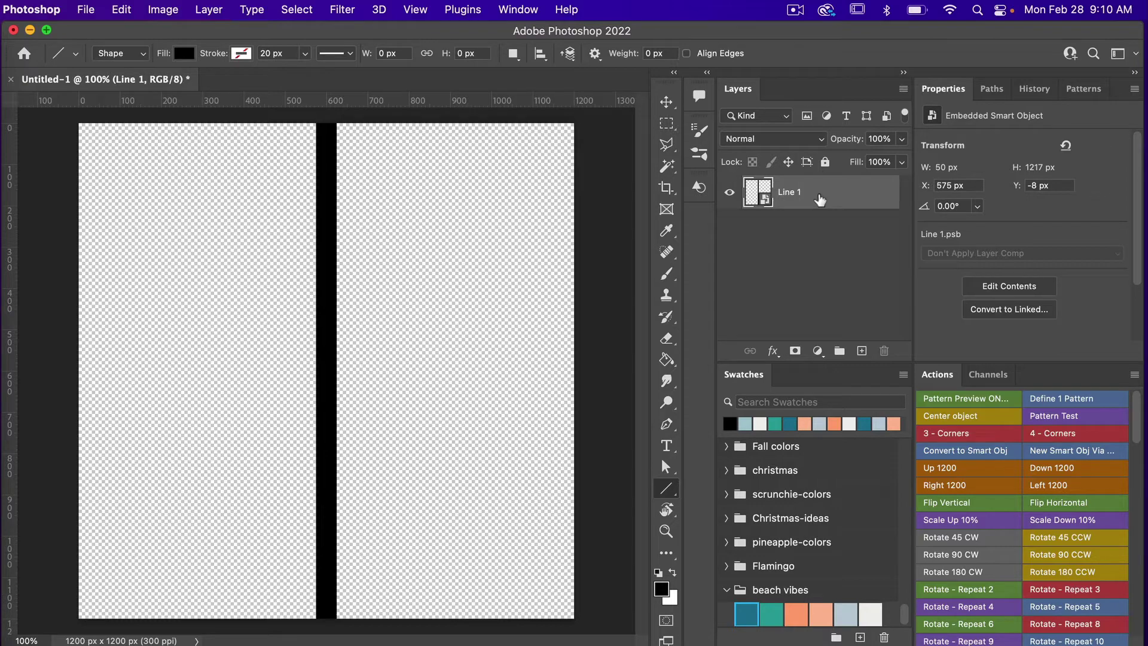
key(super+j)
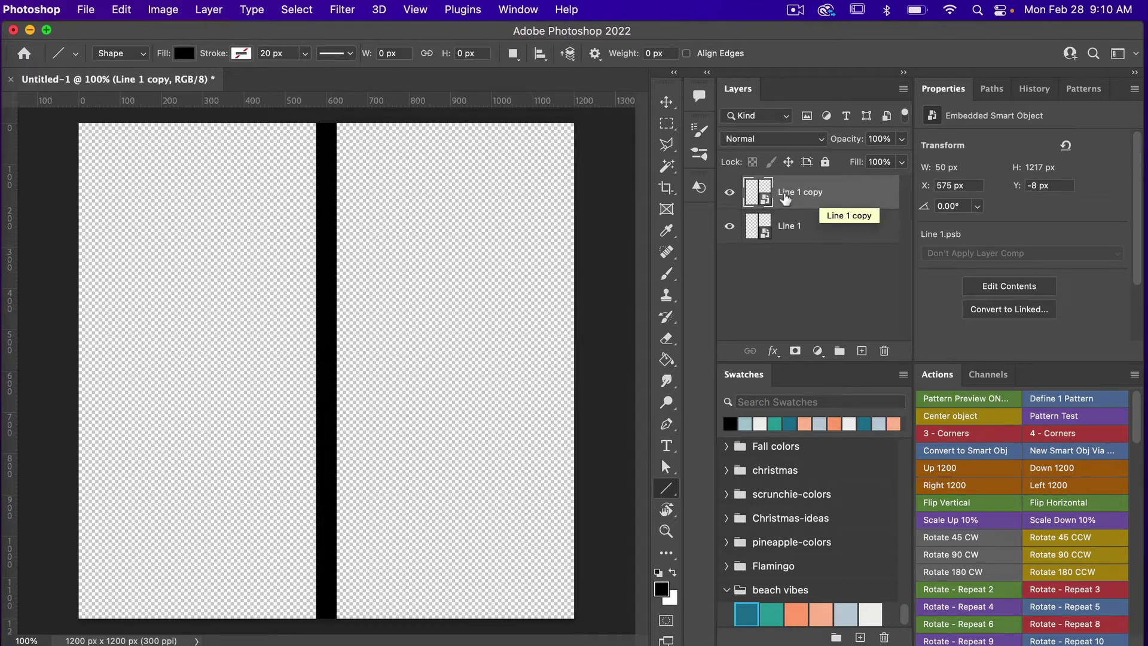
key(super+t)
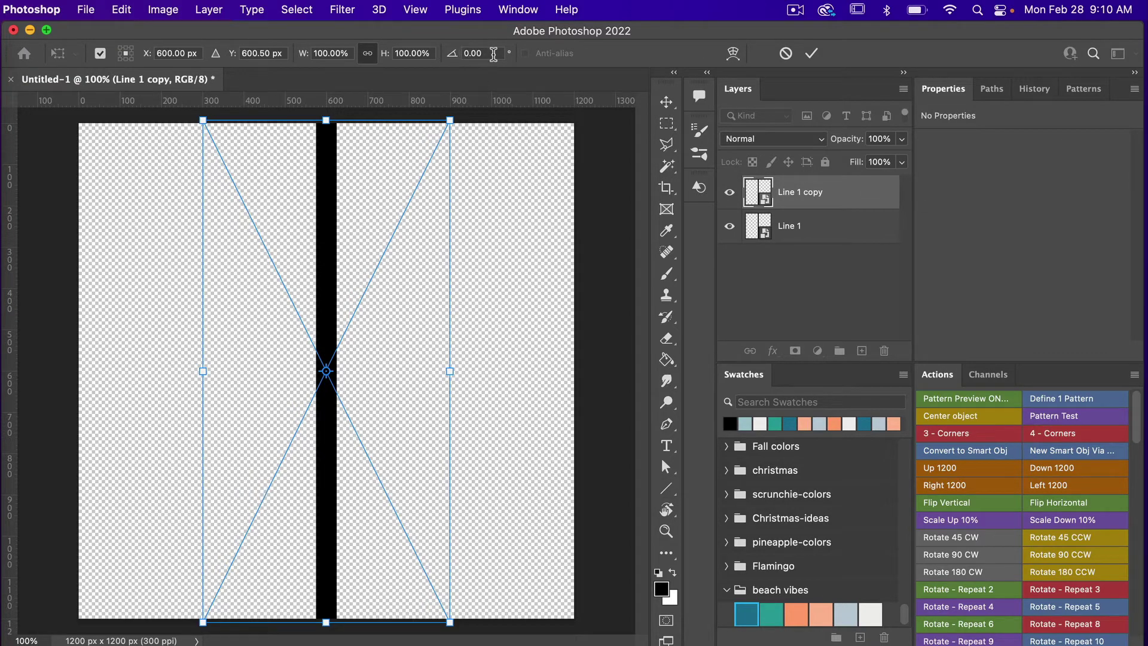
click(784, 53)
scroll(1079, 518, down, 2)
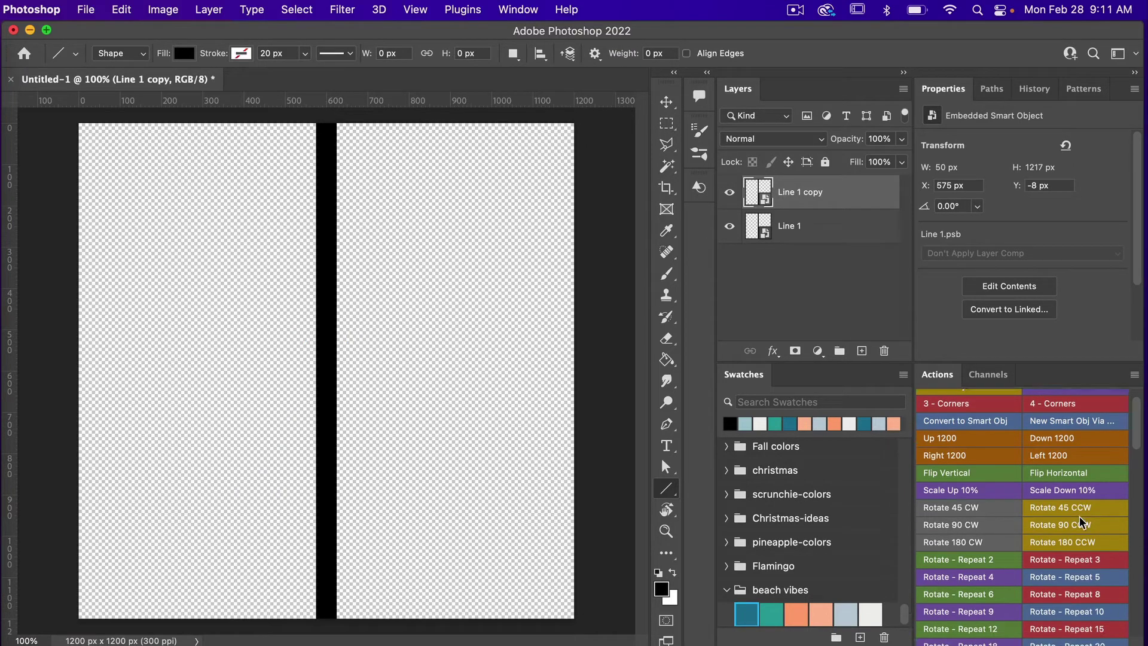
click(975, 518)
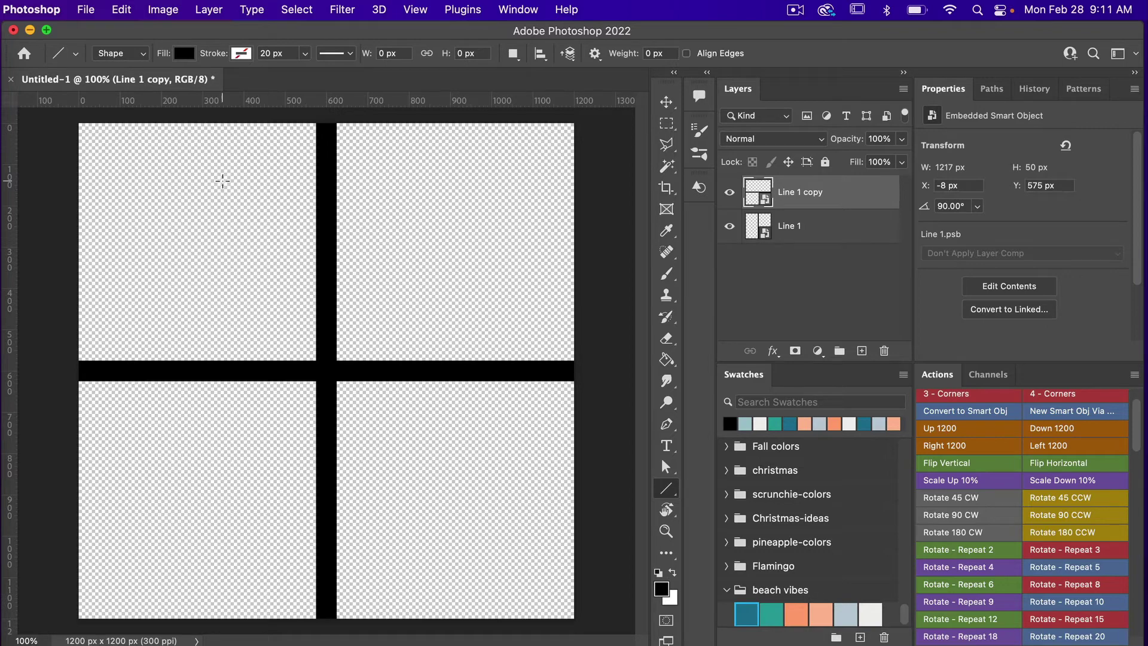
Define the crossed lines as a pattern named "grid"
click(122, 10)
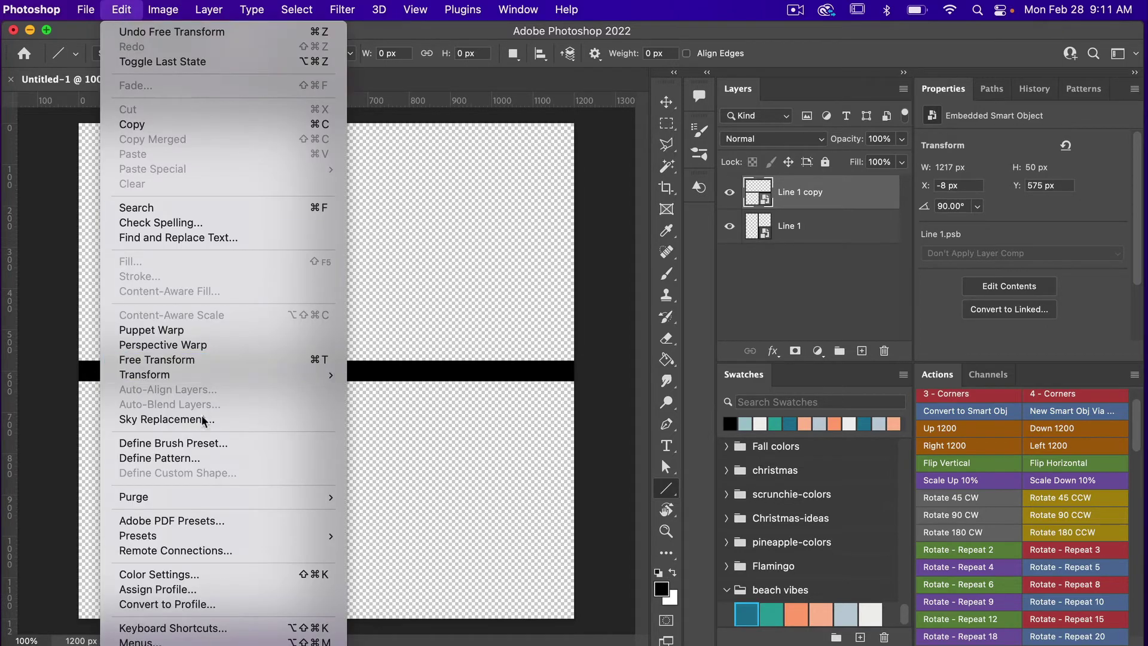
click(197, 459)
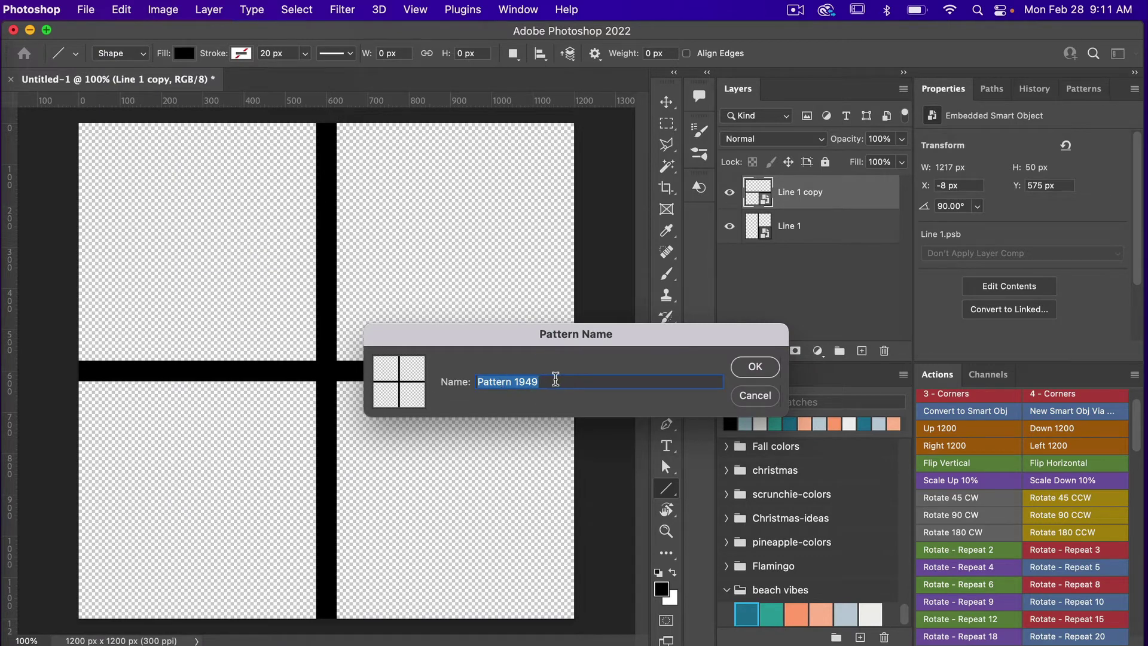
text(grid)
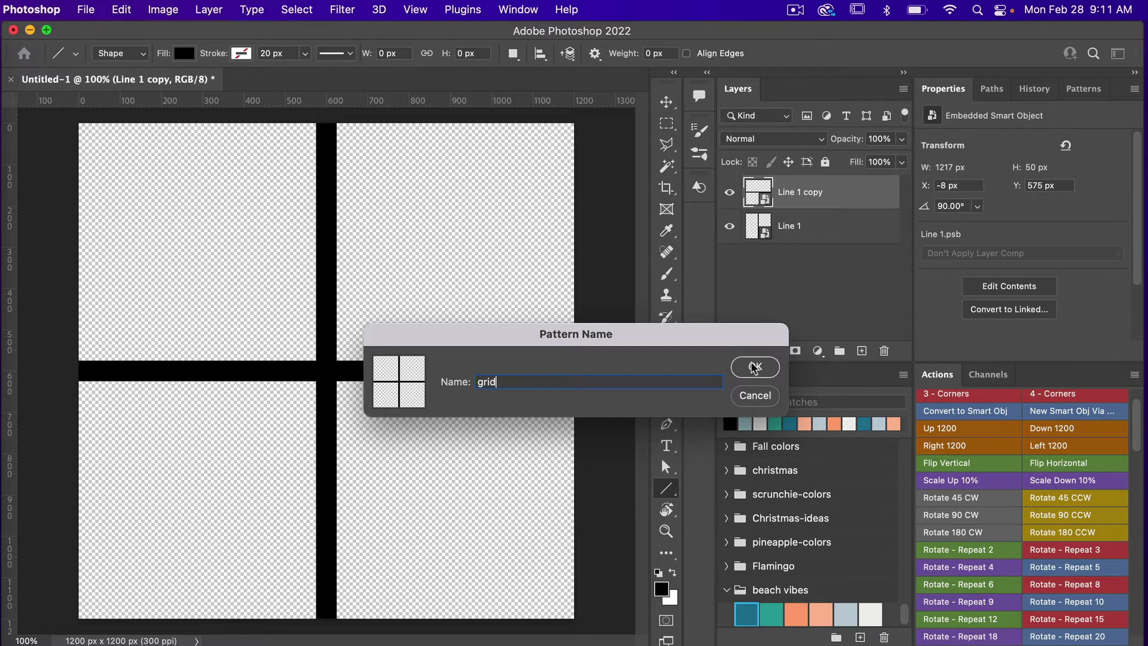
click(754, 368)
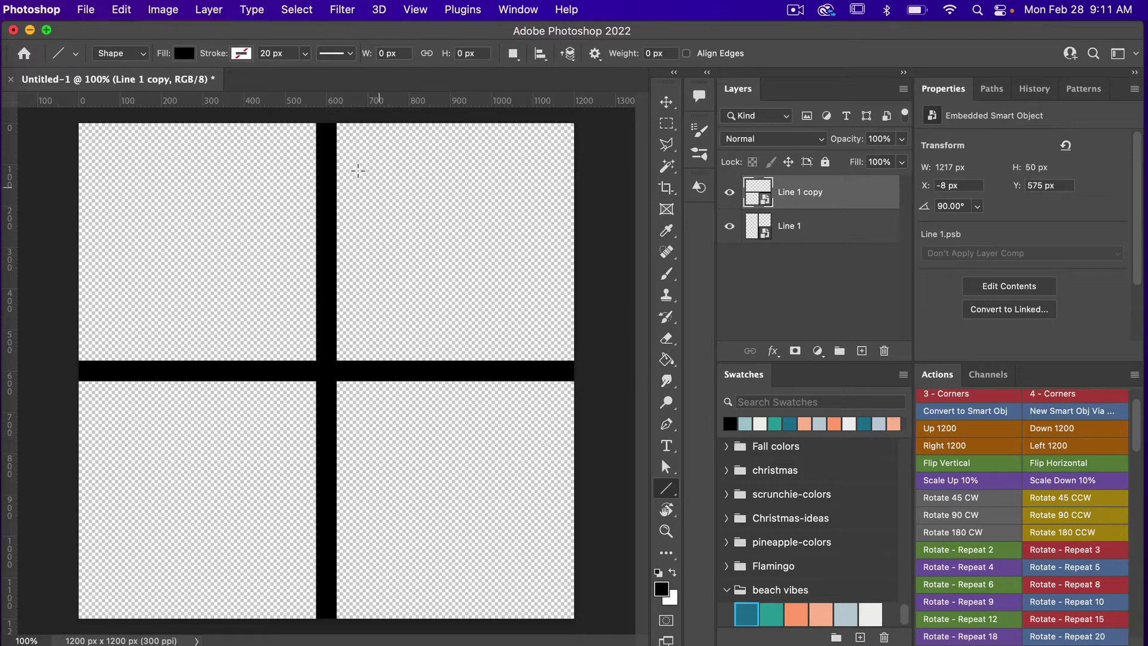
Create a new 3600 x 3600 px artboard document at 300 ppi with a transparent background
click(85, 10)
click(105, 36)
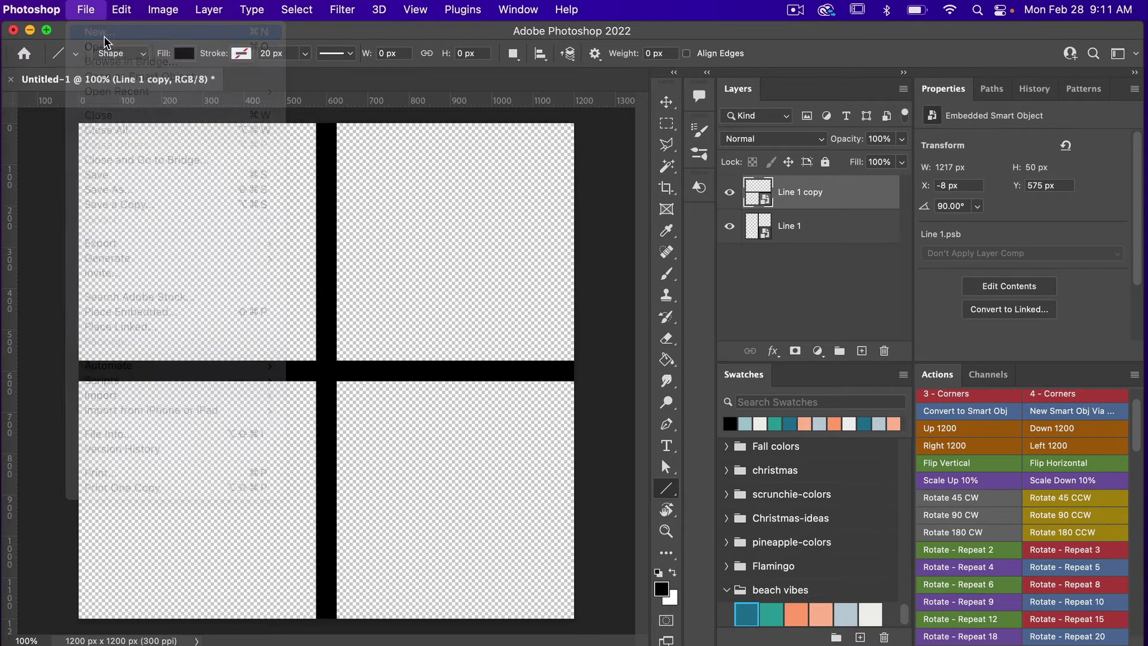
click(359, 200)
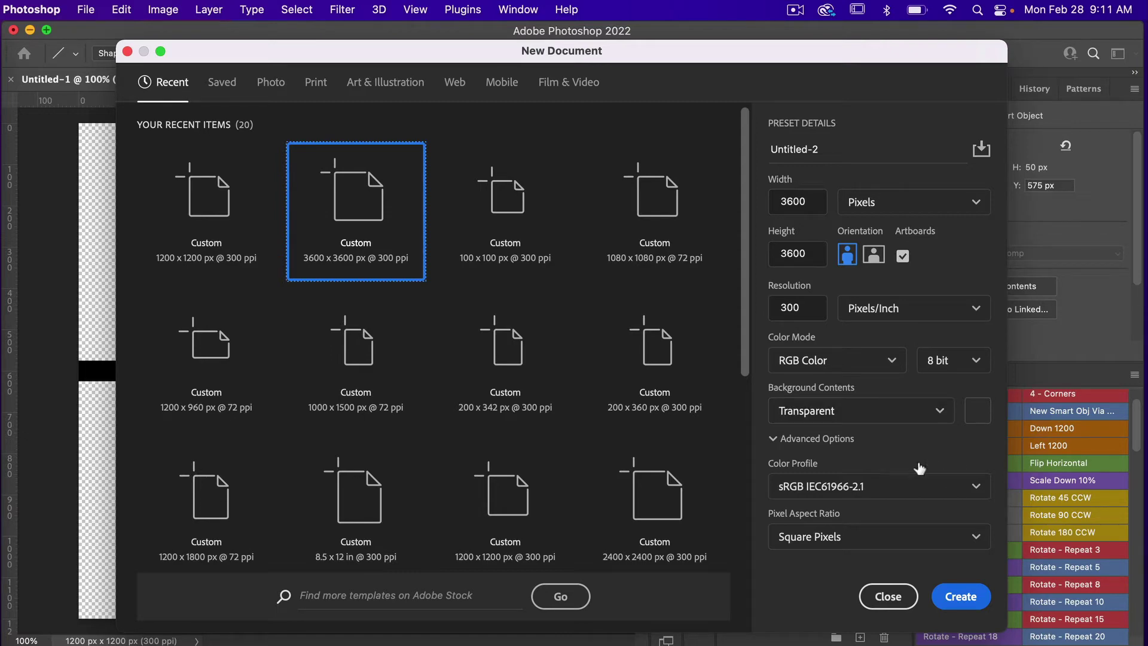
click(961, 596)
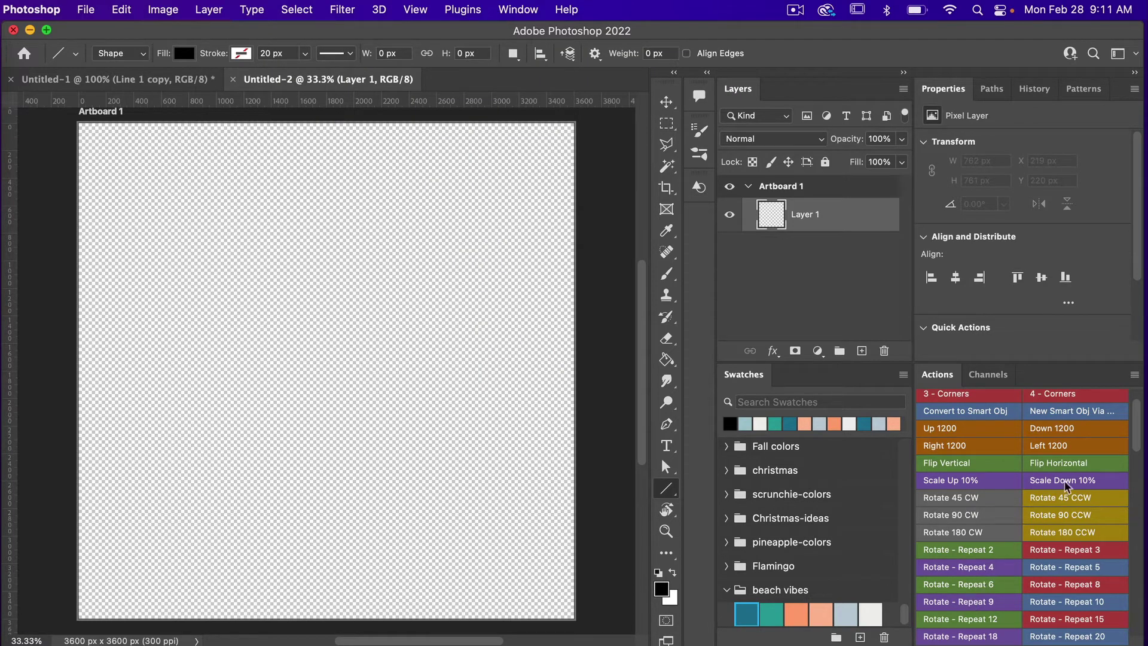
Run the Pattern Test action on the new artboard and select its pattern fill layer
scroll(1069, 486, up, 2)
click(1062, 419)
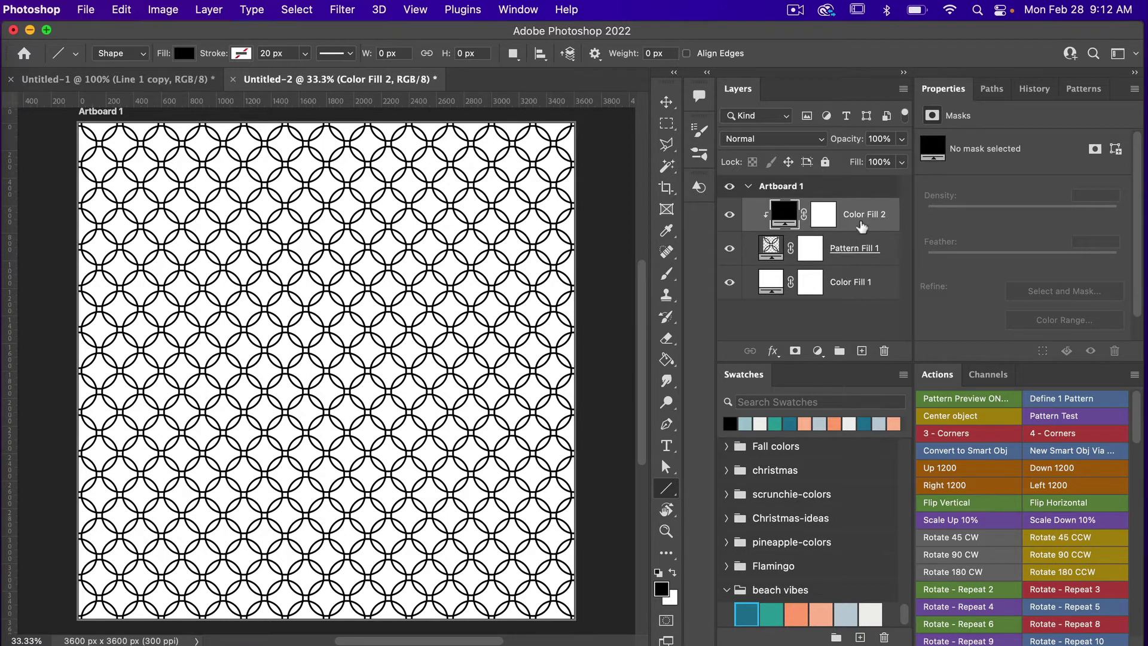
click(817, 351)
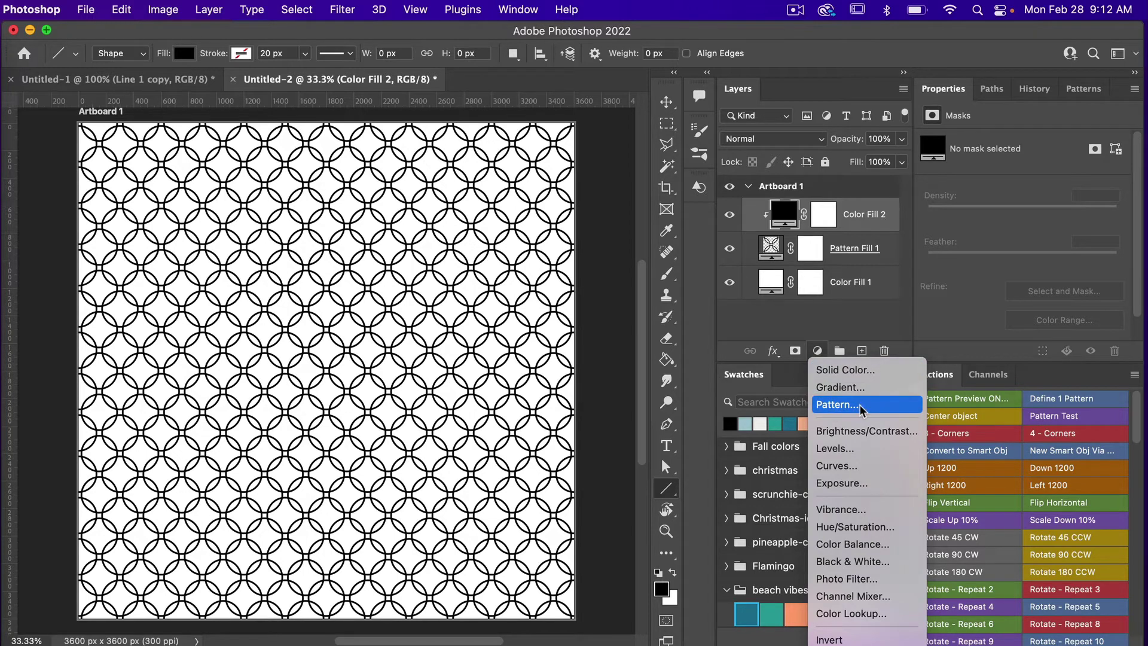
click(854, 314)
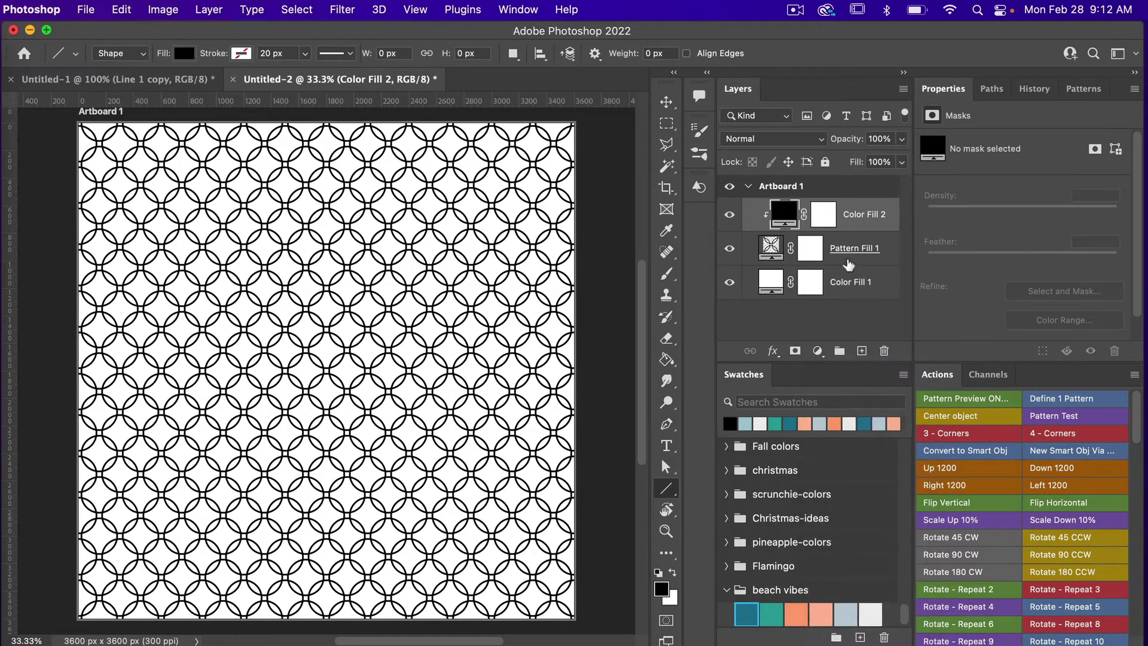
click(849, 250)
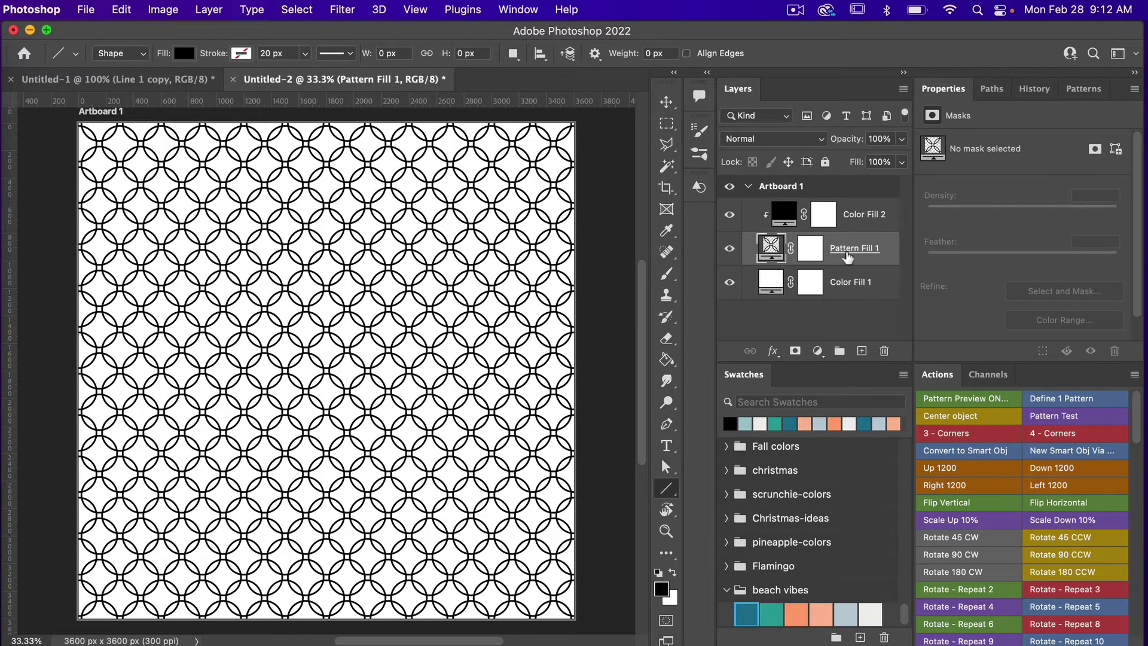
Replace the circle pattern in the Pattern Fill 1 layer with the saved crossed-line grid pattern
click(1084, 91)
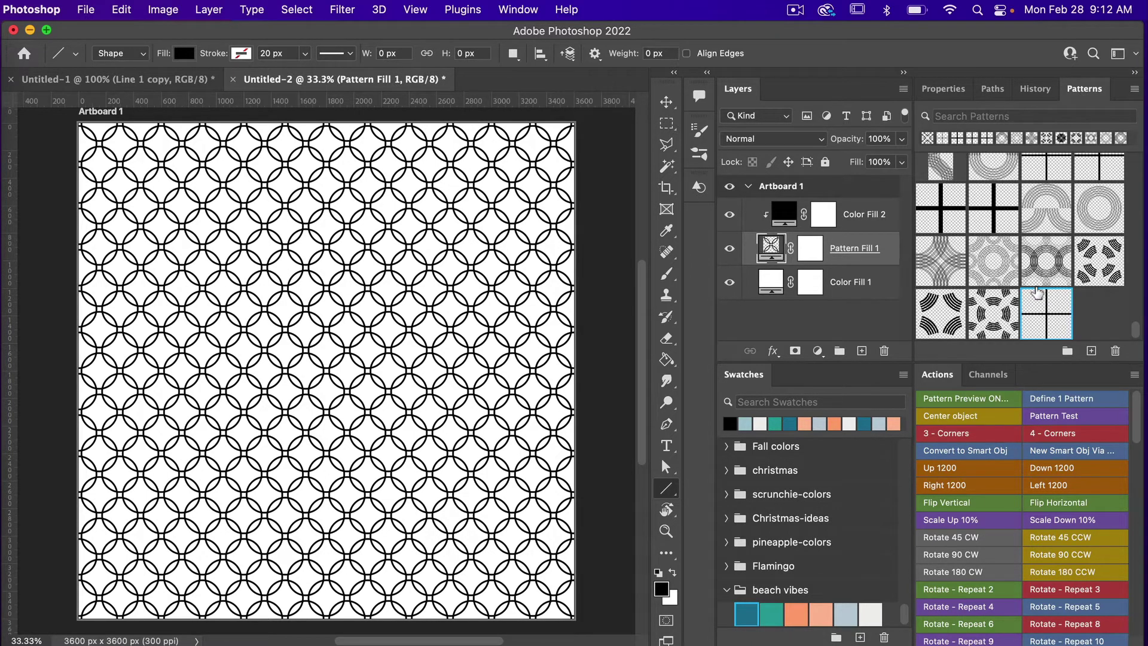
click(521, 10)
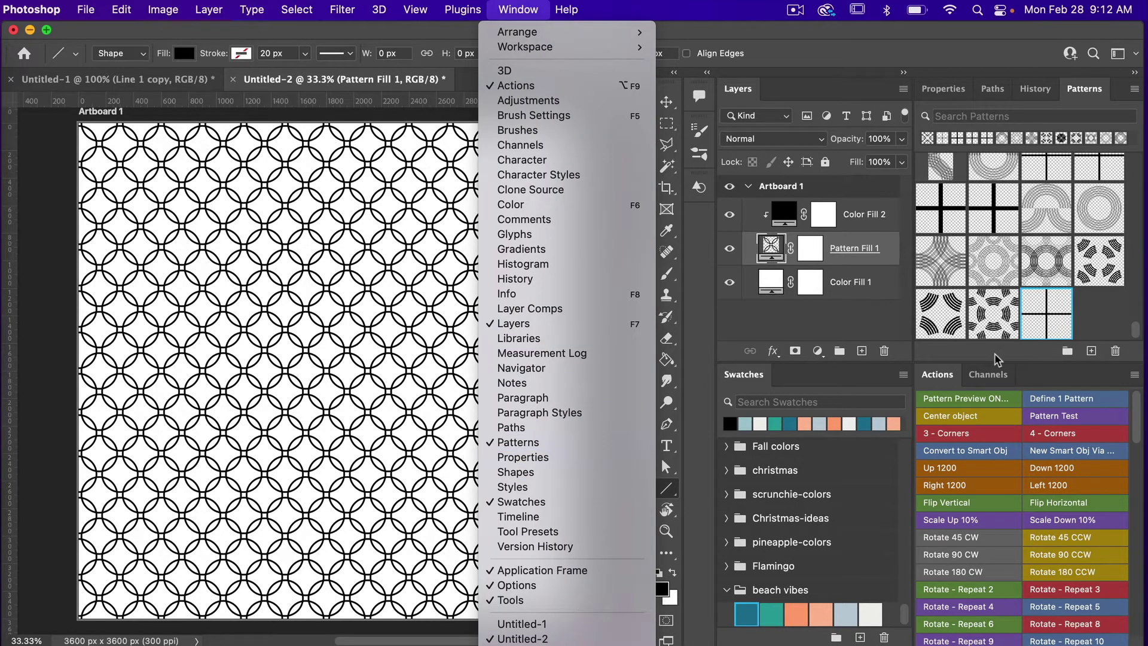
click(1105, 305)
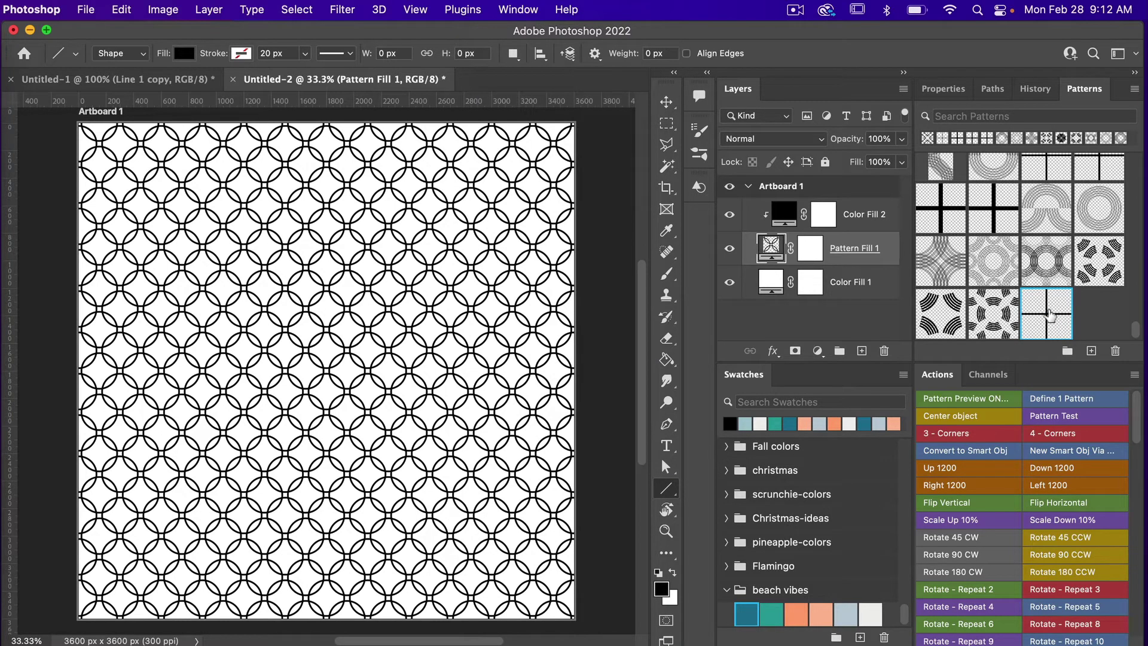
click(1047, 314)
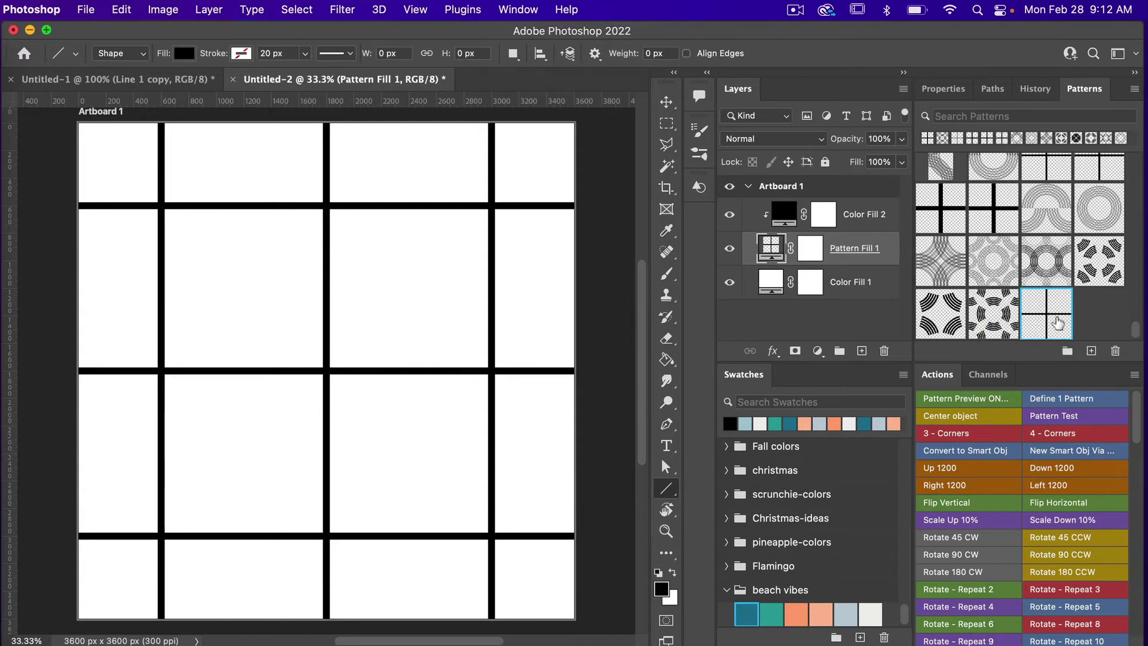
Try the grid pattern fill at 50% scale, then set its scale to 10%
double_click(771, 247)
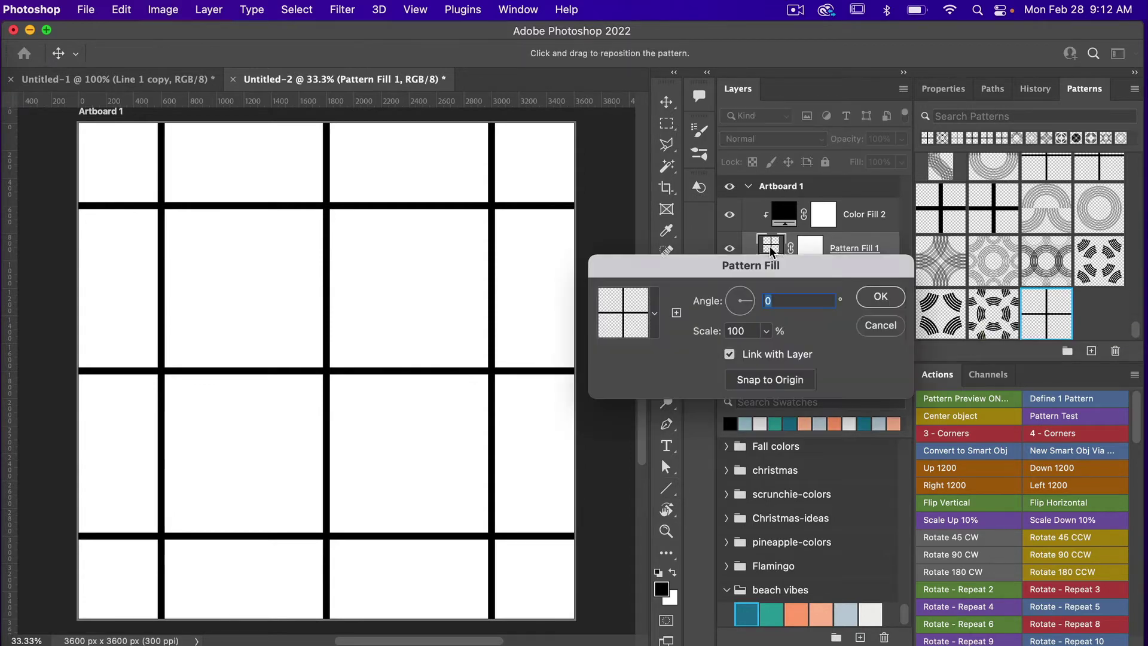
double_click(751, 331)
text(50)
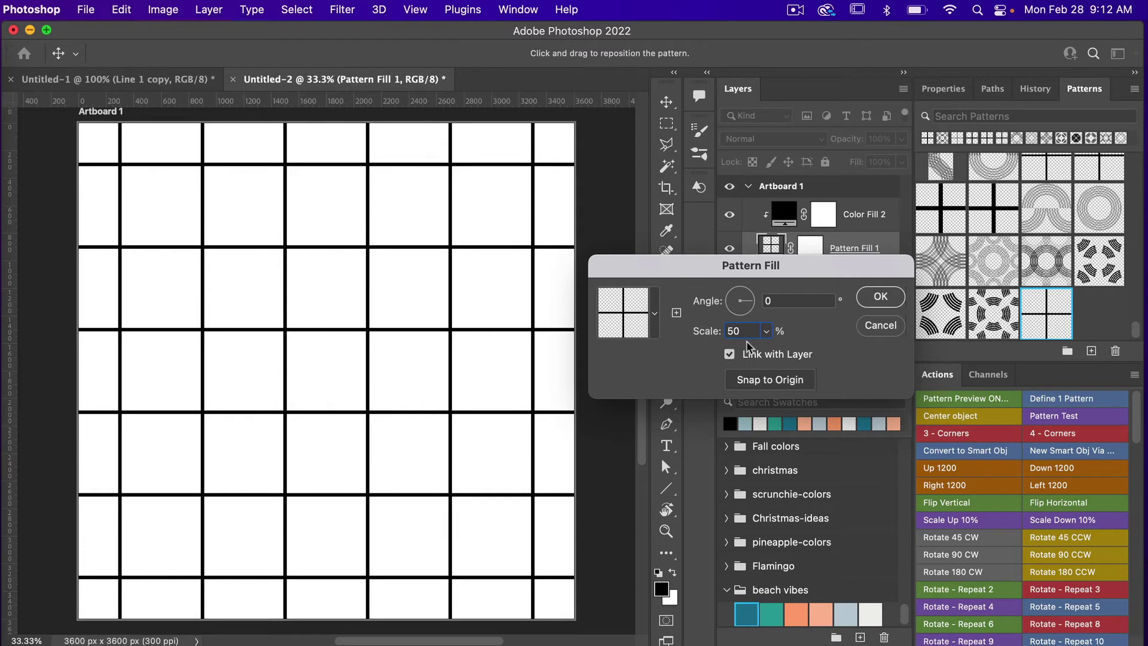
click(714, 332)
text(10)
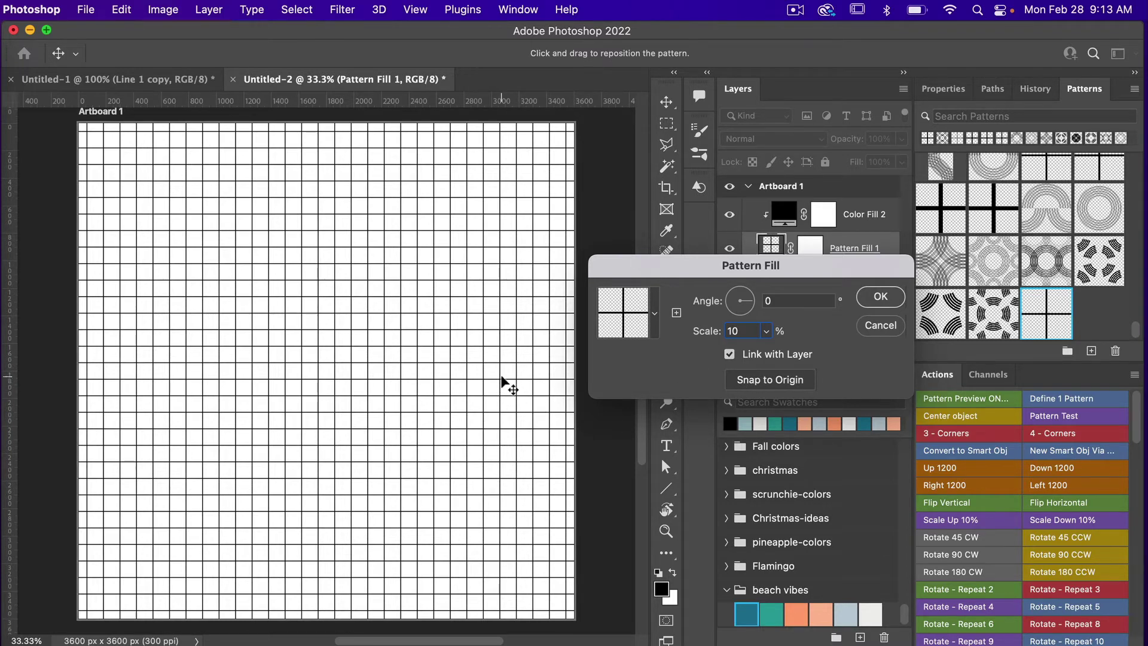
Shift the grid pattern slightly on the artboard, snap it back to the origin and apply the fill settings
mouse_move(501, 370)
mouse_down()
mouse_move(468, 384)
mouse_move(482, 369)
mouse_move(512, 374)
mouse_move(497, 407)
mouse_move(502, 391)
mouse_up()
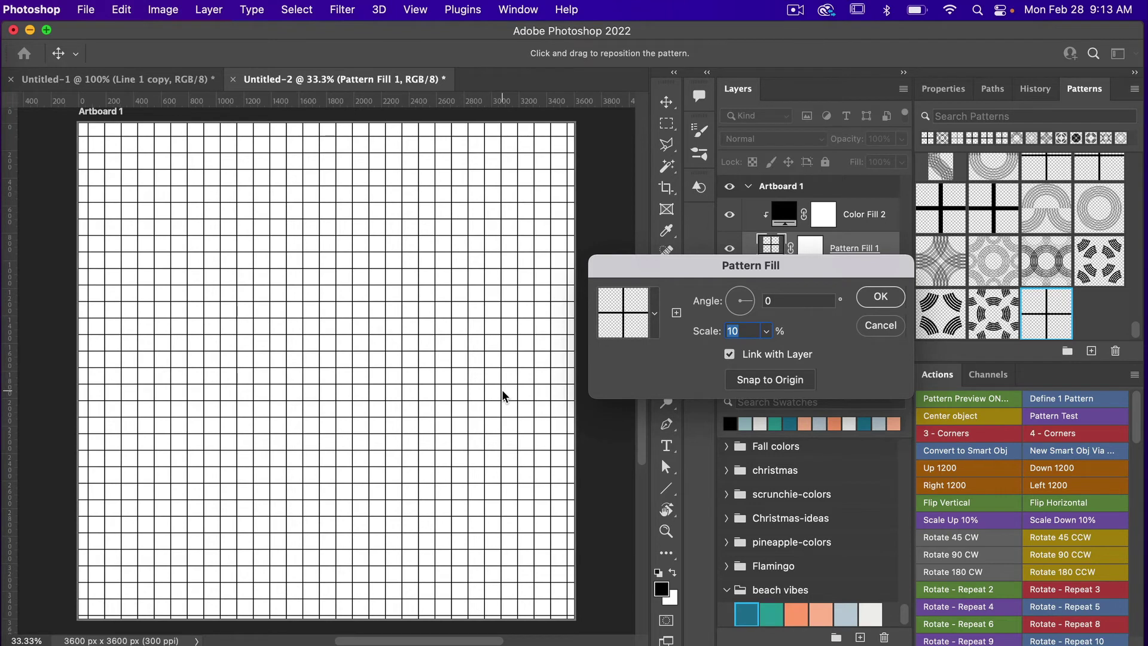
click(782, 383)
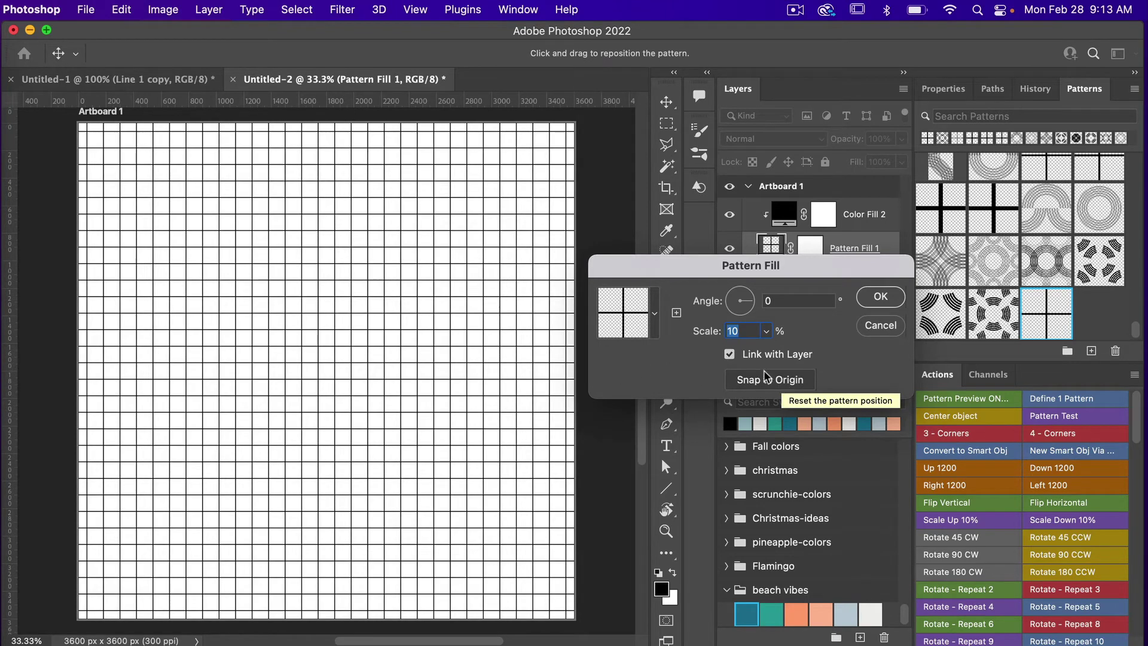
click(877, 298)
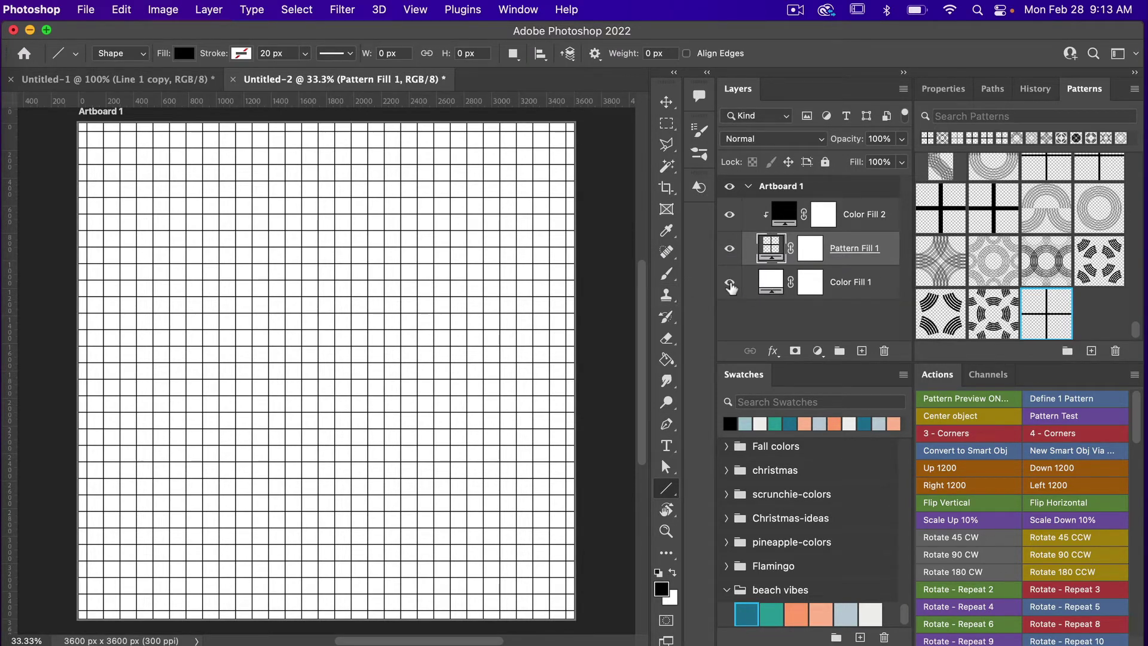
Define the small grid as a new pattern with the white Color Fill 1 background hidden, and show the background again
click(729, 283)
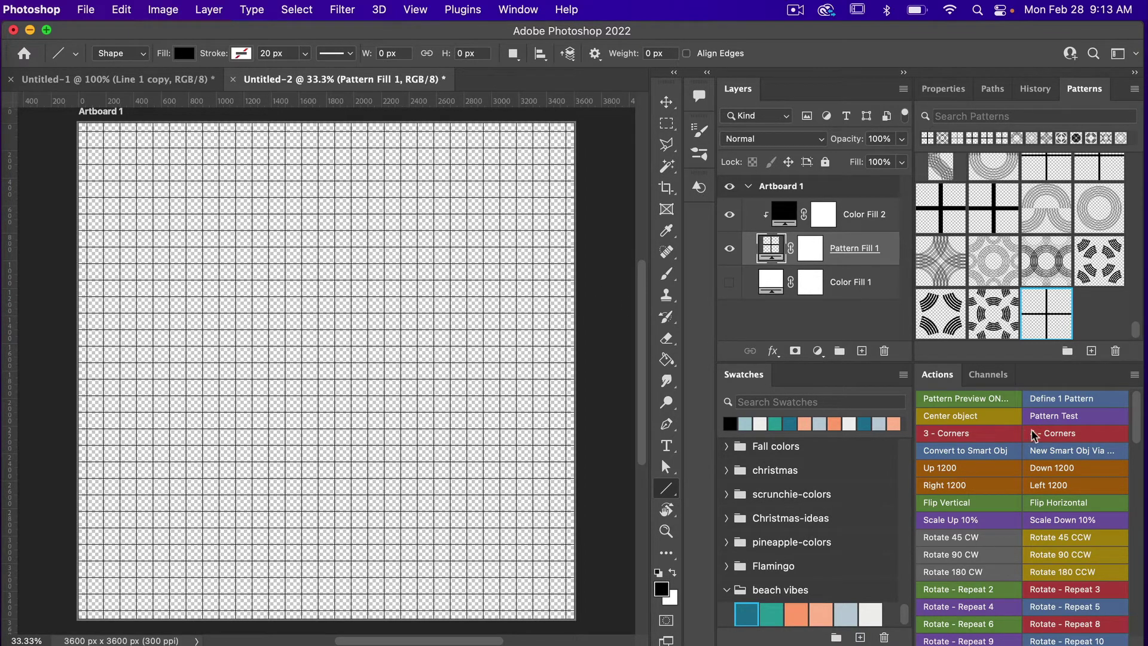
click(1064, 400)
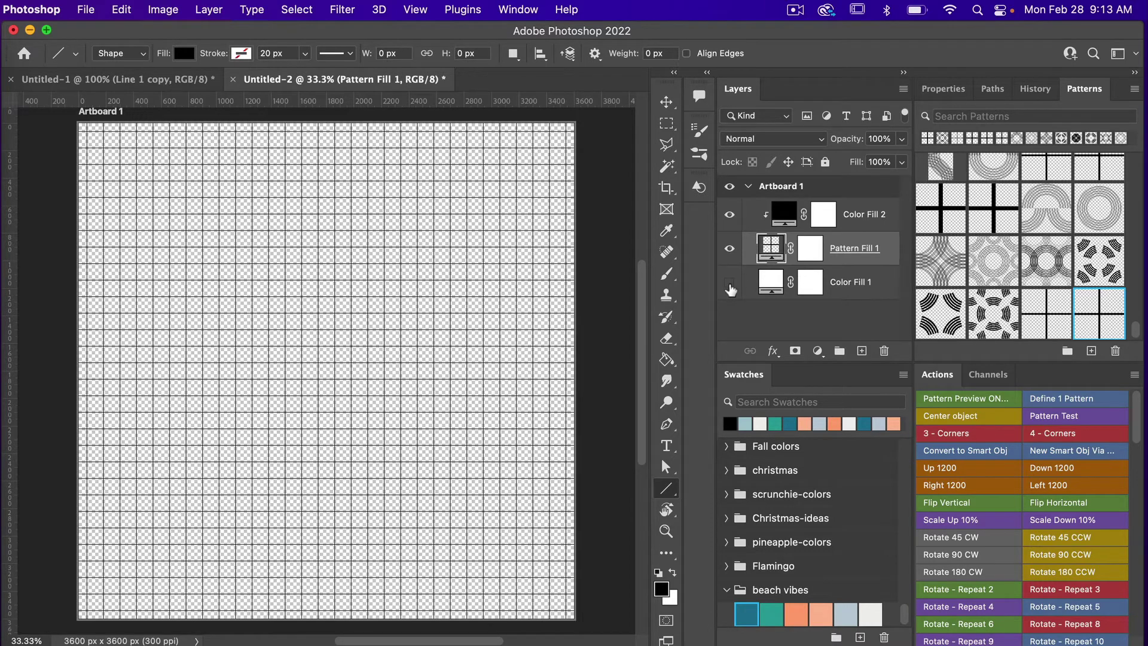
click(729, 283)
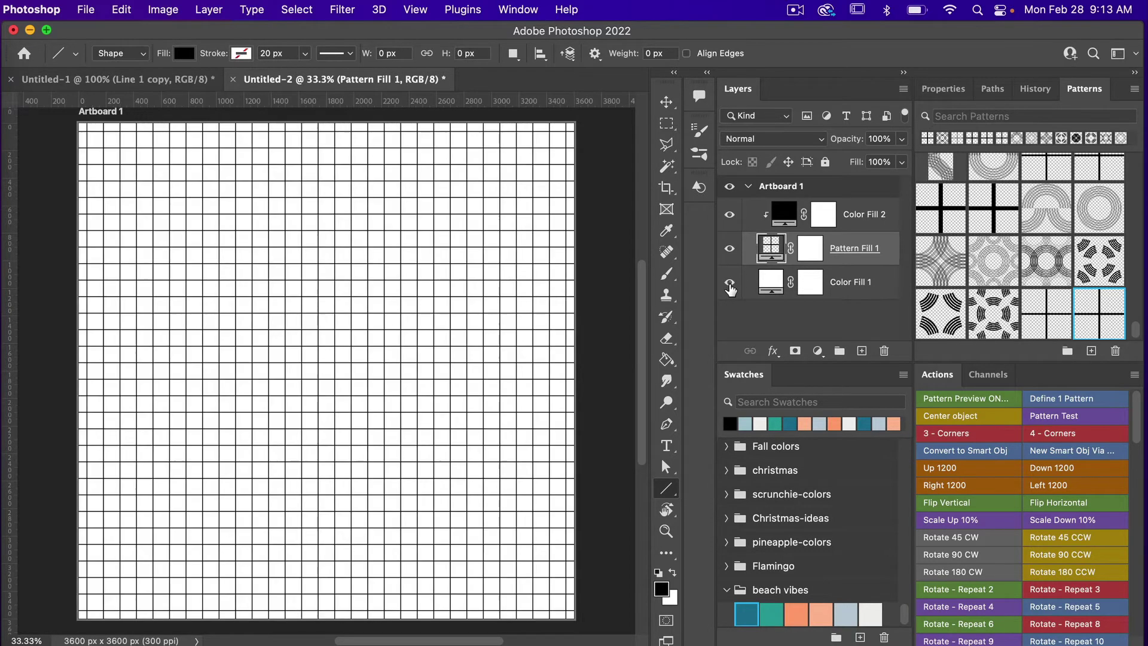
Set the pattern fill's scale to 100% and fill the layer with the newly defined small grid pattern
double_click(772, 246)
click(701, 334)
text(00)
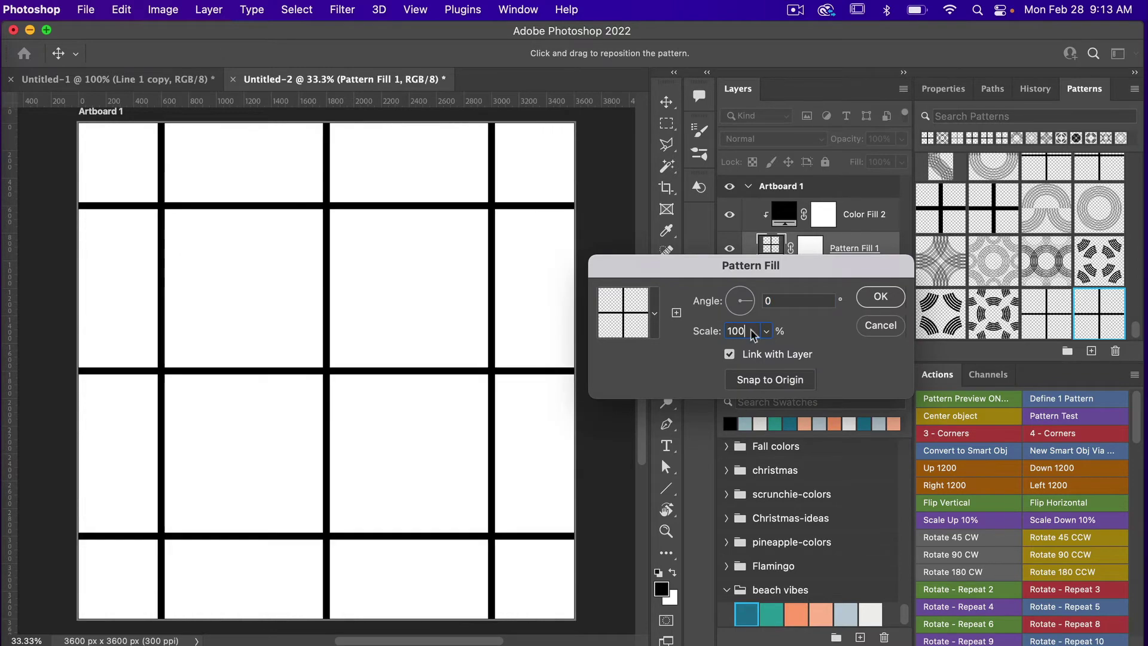
click(881, 297)
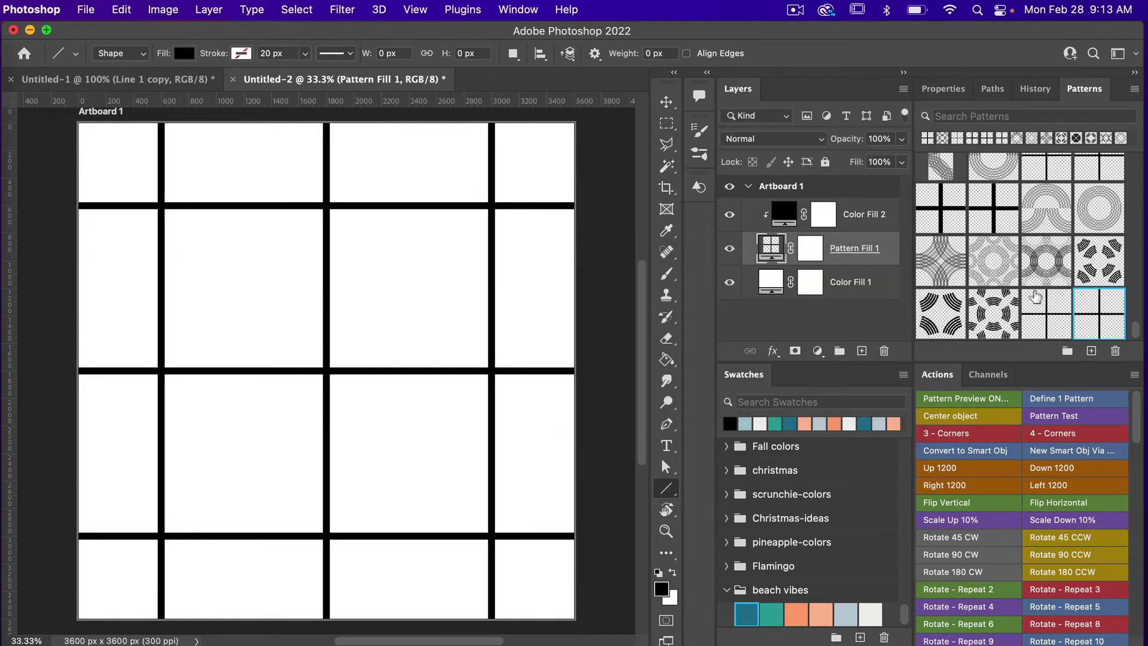
click(1100, 313)
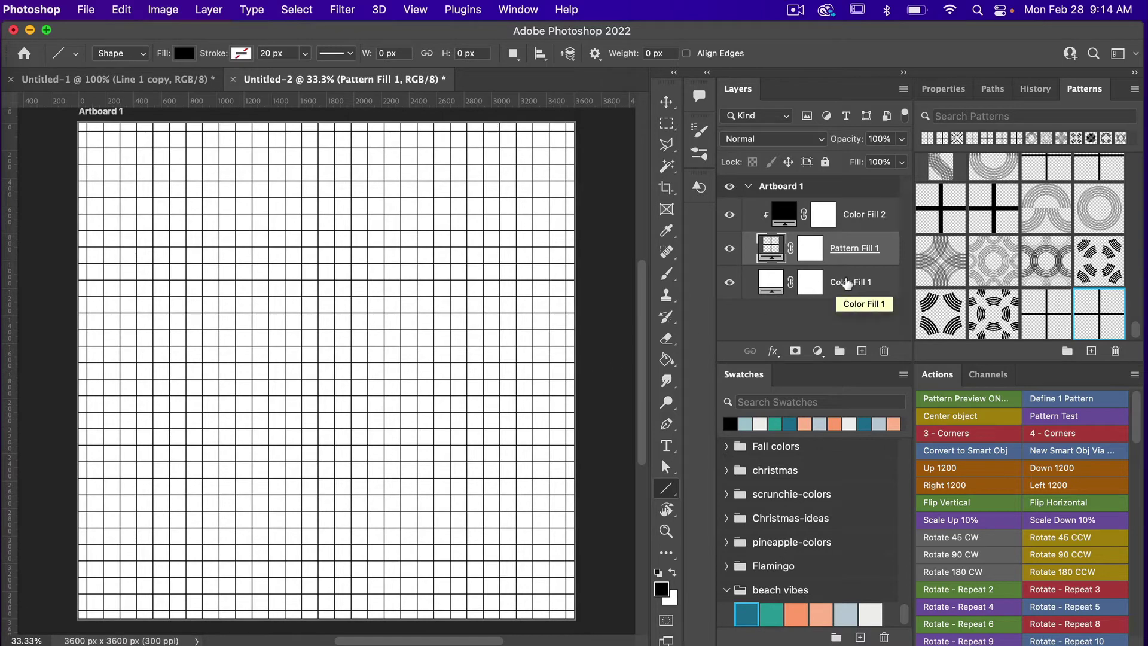
Recolor the Color Fill 1 background with the dark teal beach vibes swatch and set Color Fill 2 to white (fff)
click(842, 282)
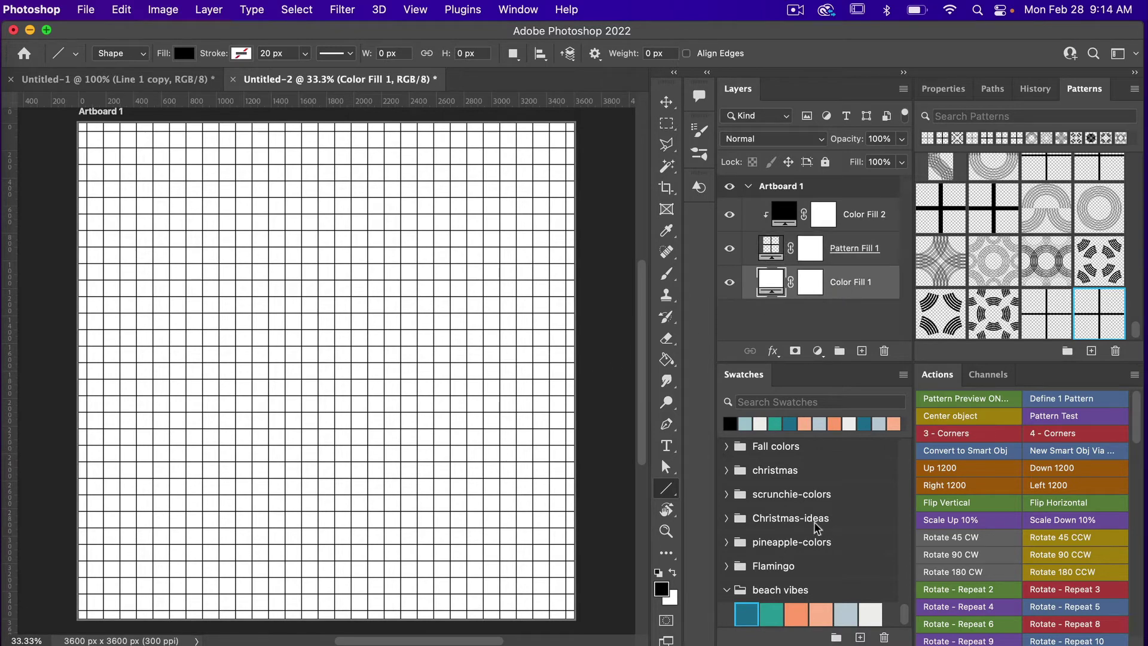
click(747, 612)
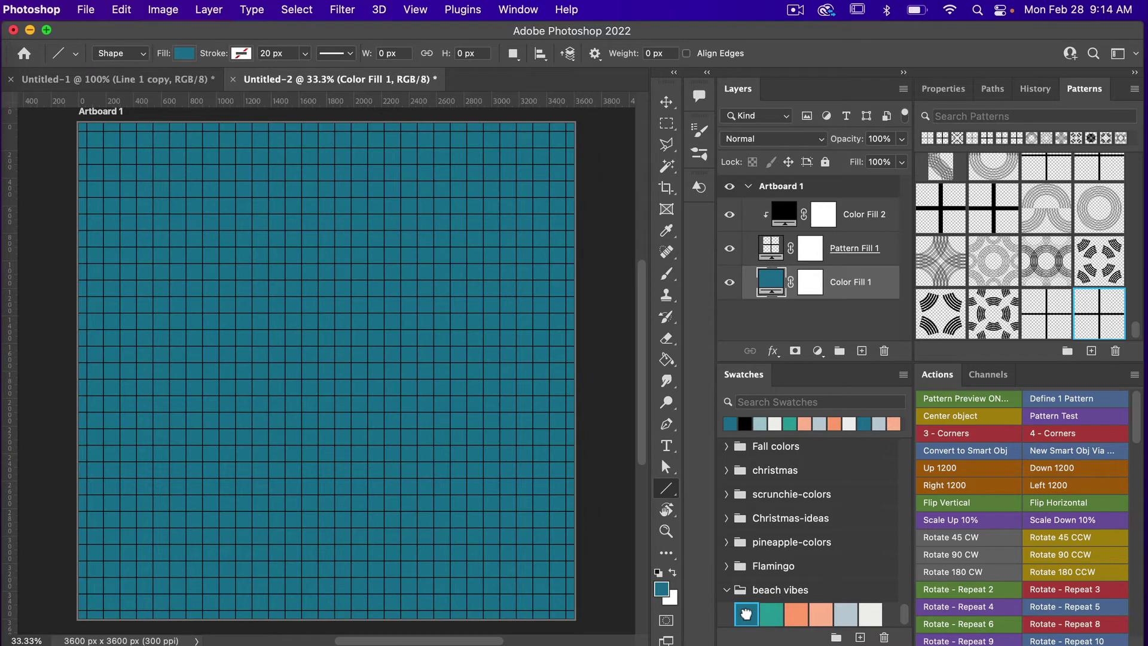
click(855, 221)
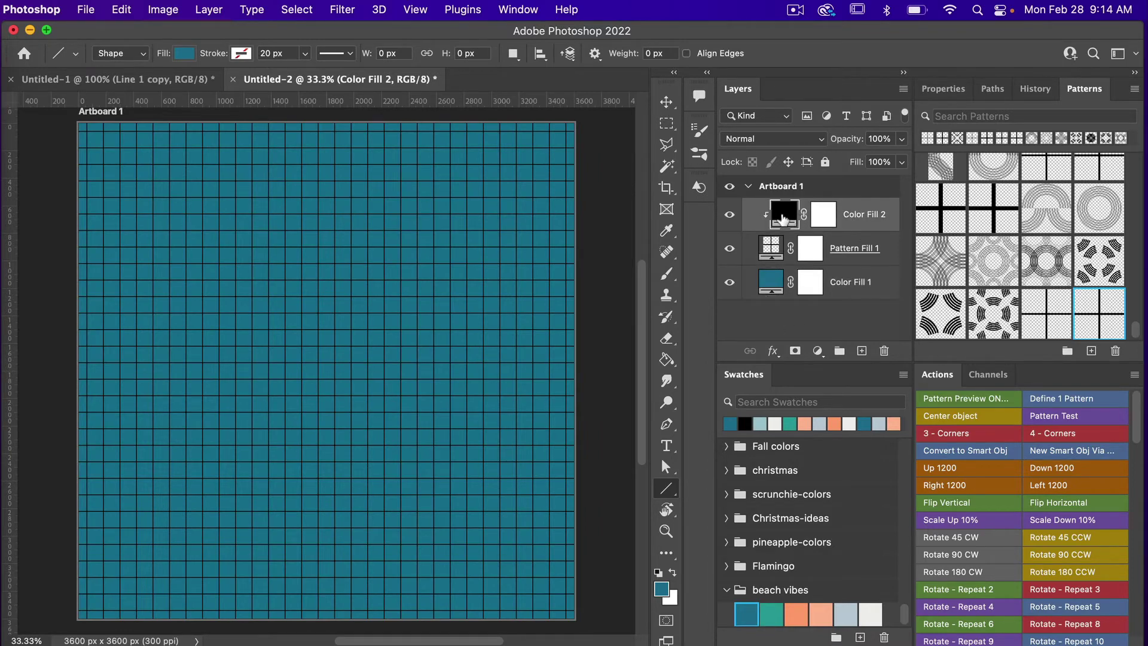
double_click(784, 219)
click(781, 215)
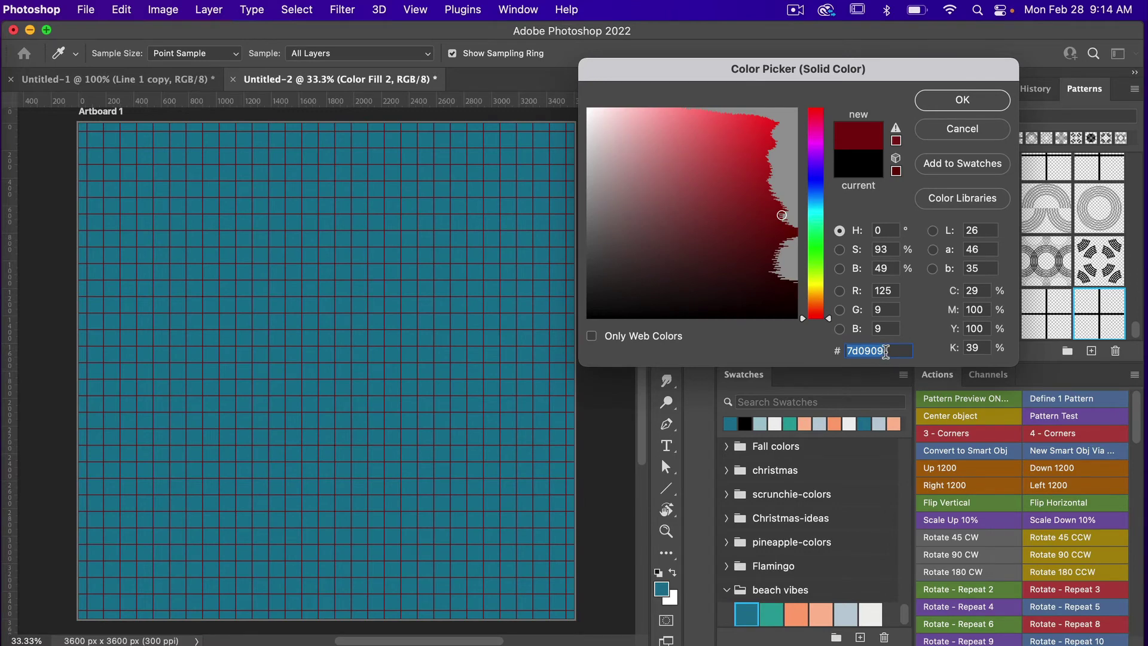
text(fff)
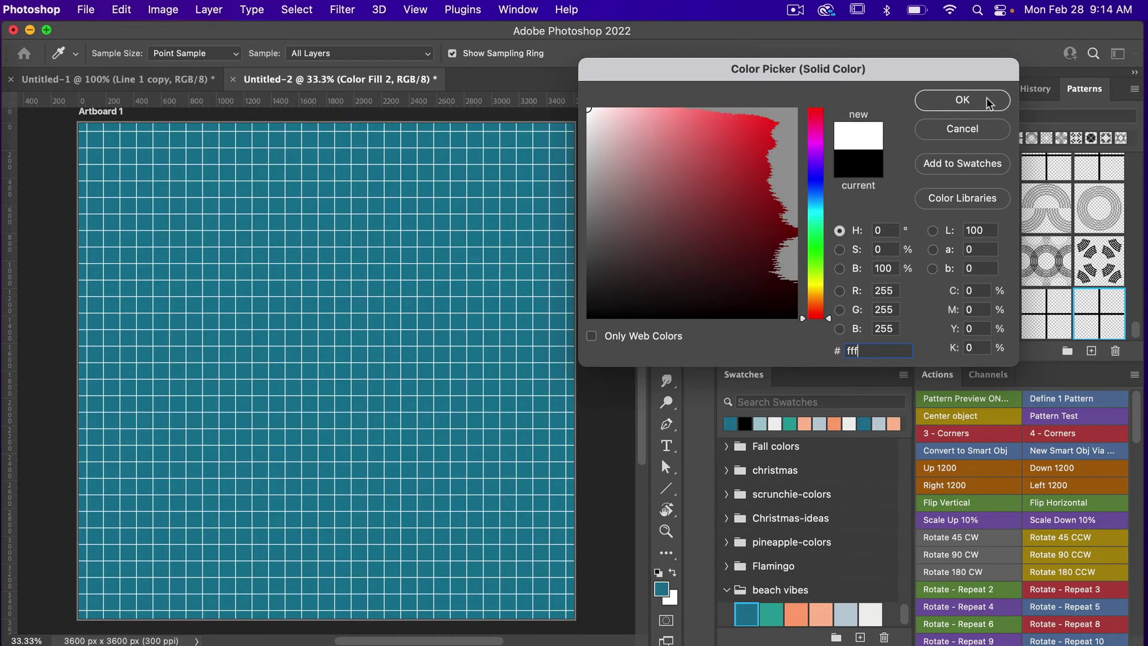
click(963, 100)
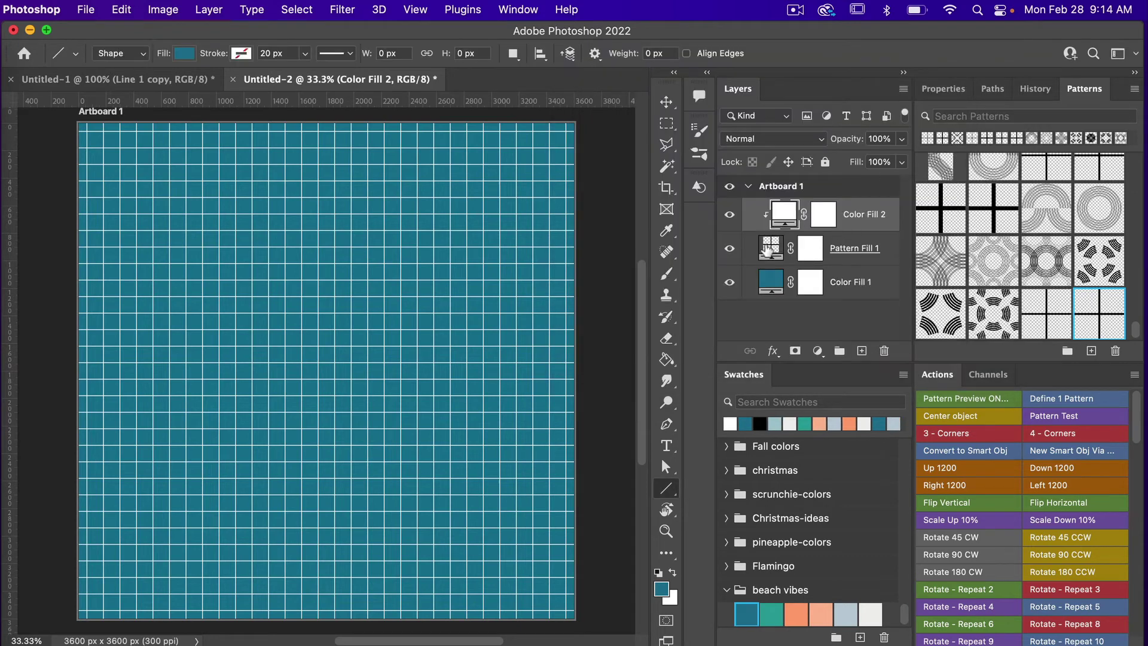
Set the Pattern Fill 1 layer's opacity to 50%
click(875, 251)
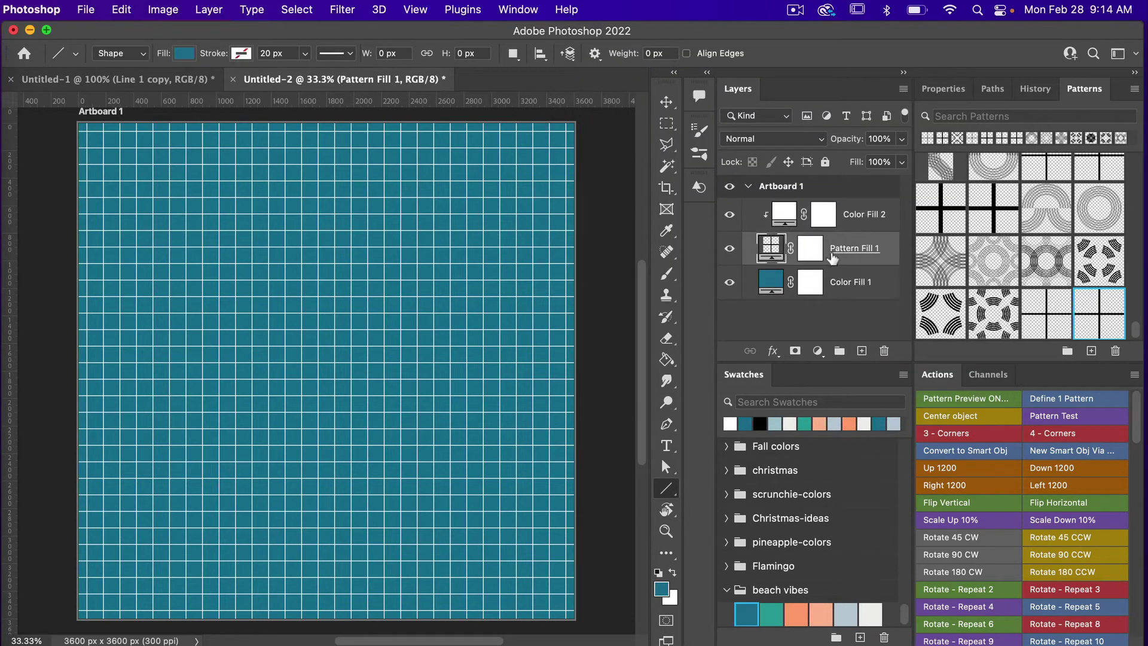
click(882, 139)
text(50)
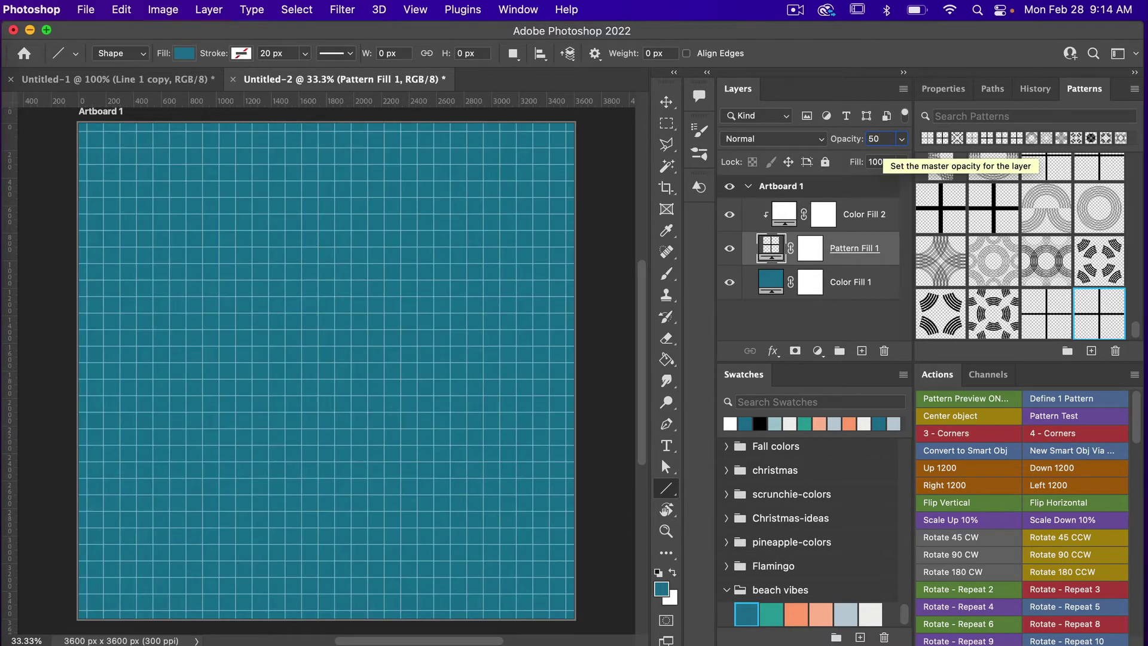
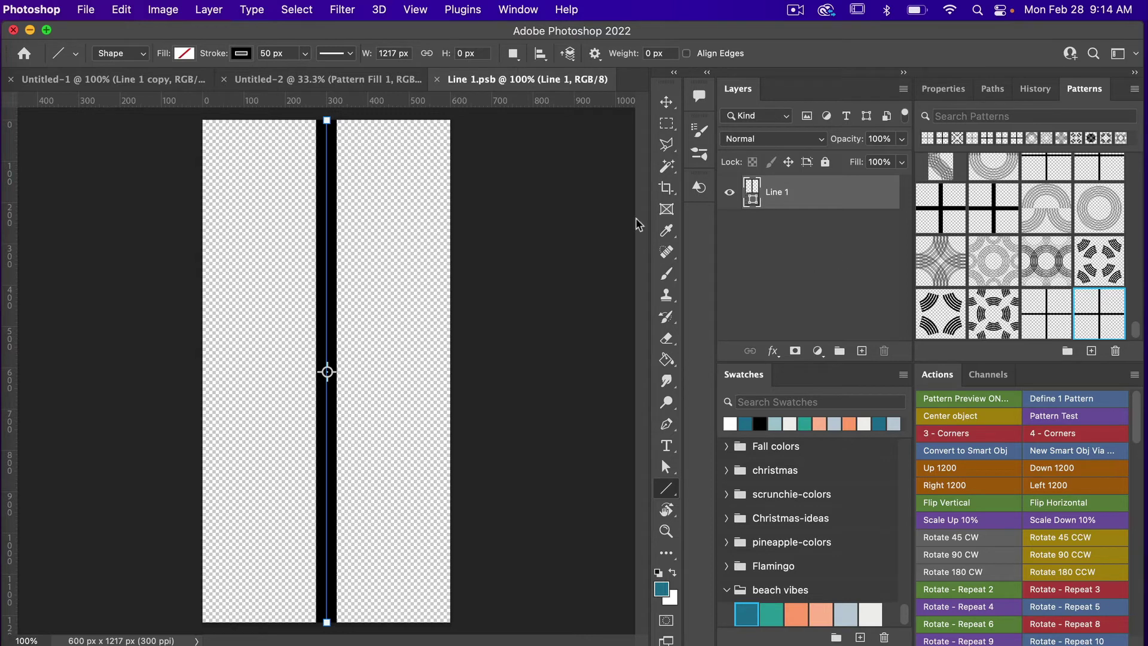
Set the line's stroke width to 100 px in Line 1.psb, then save and close the smart object
double_click(273, 52)
text(100)
key(Return)
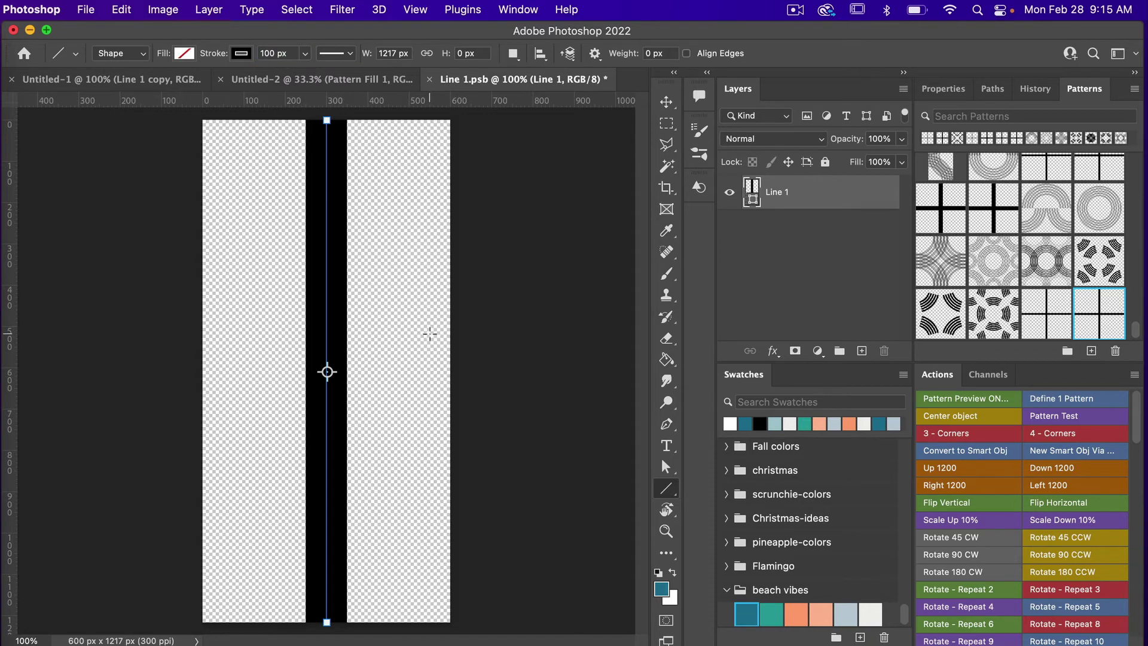
key(super+s)
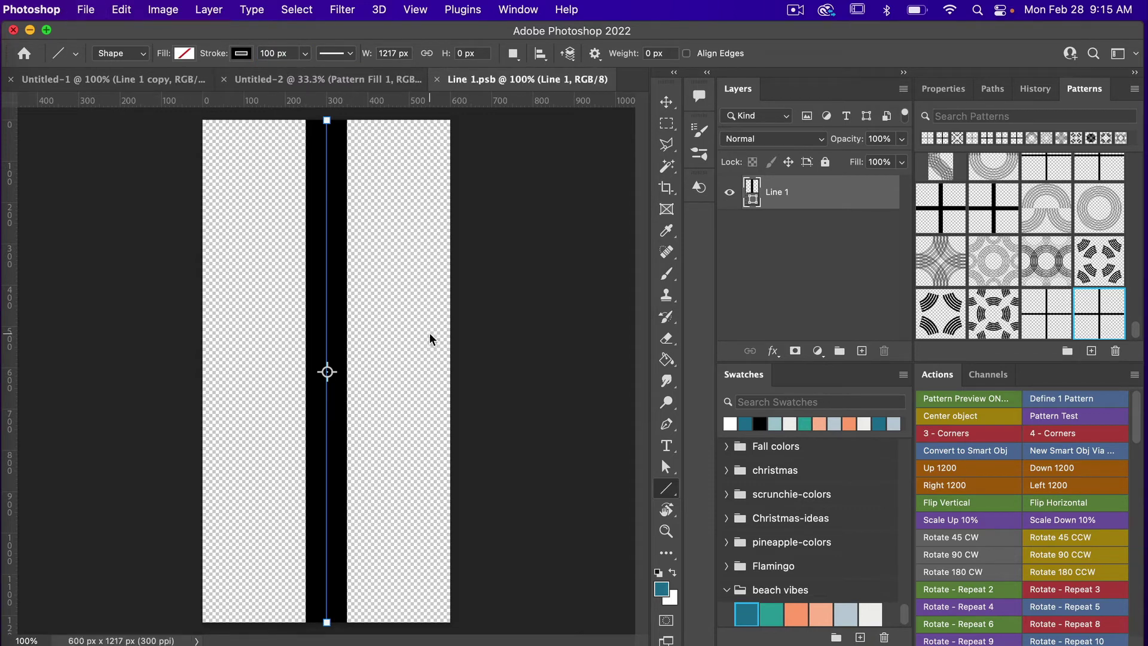
key(super+w)
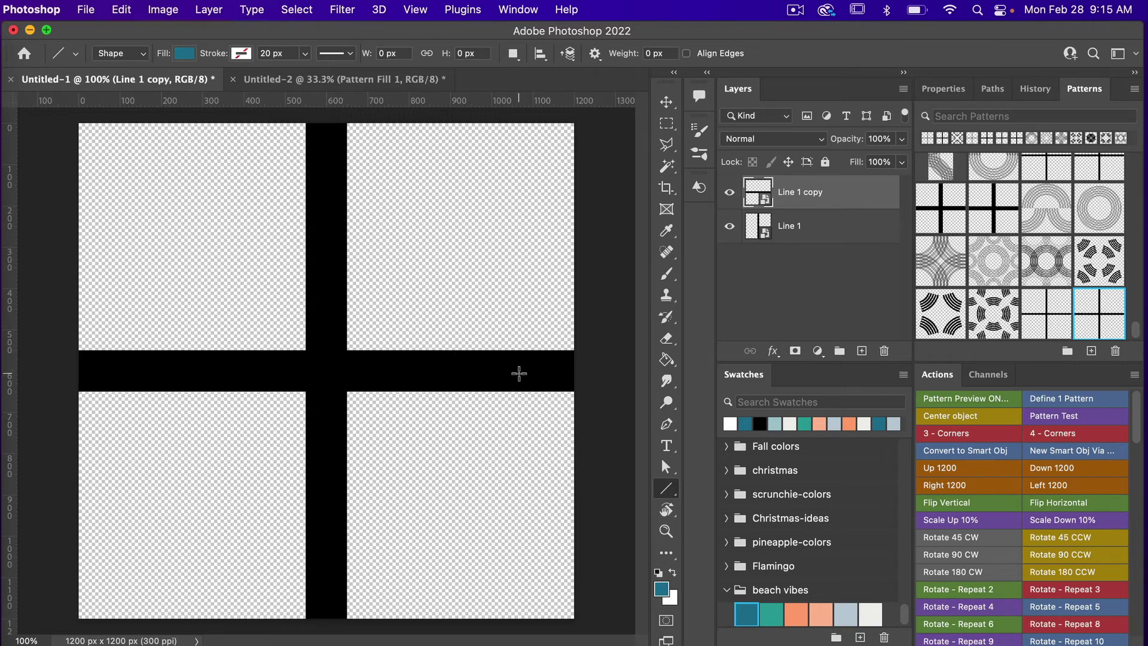
Define the thicker crossed lines as a pattern and apply it to Pattern Fill 1 in the Untitled-2 document
click(1058, 397)
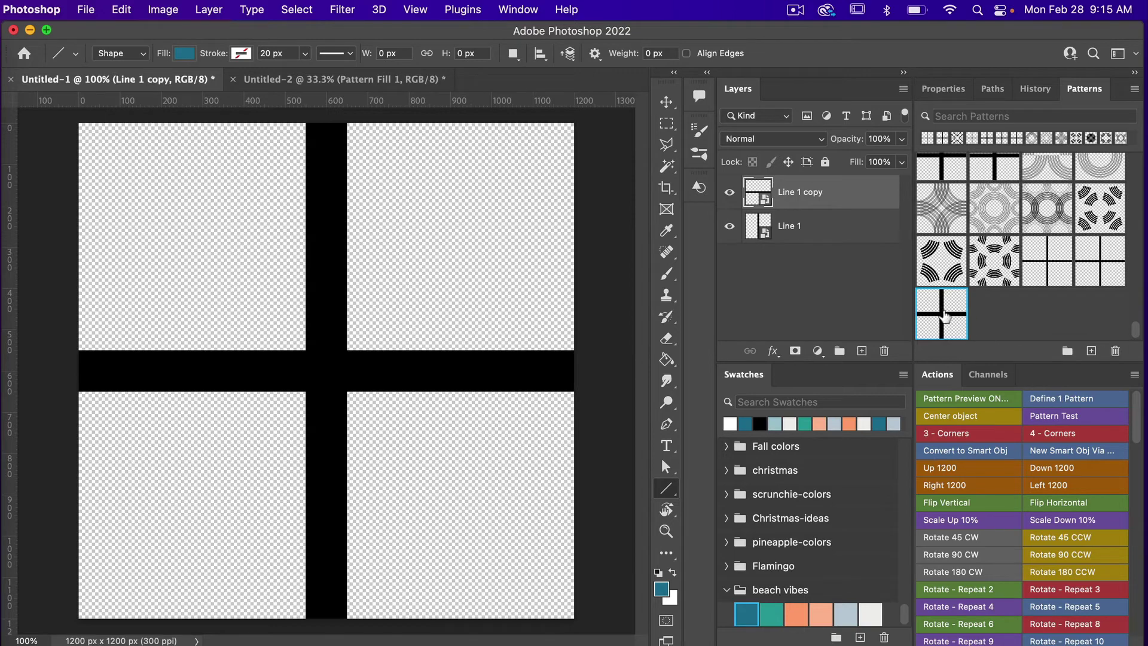
click(411, 78)
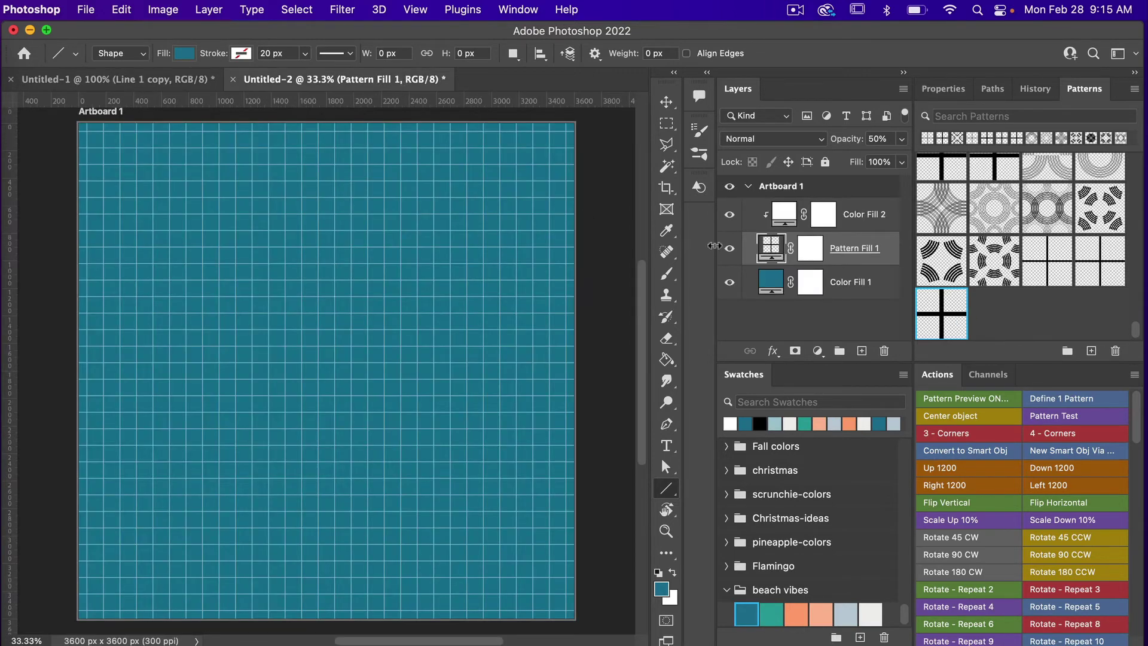
click(942, 314)
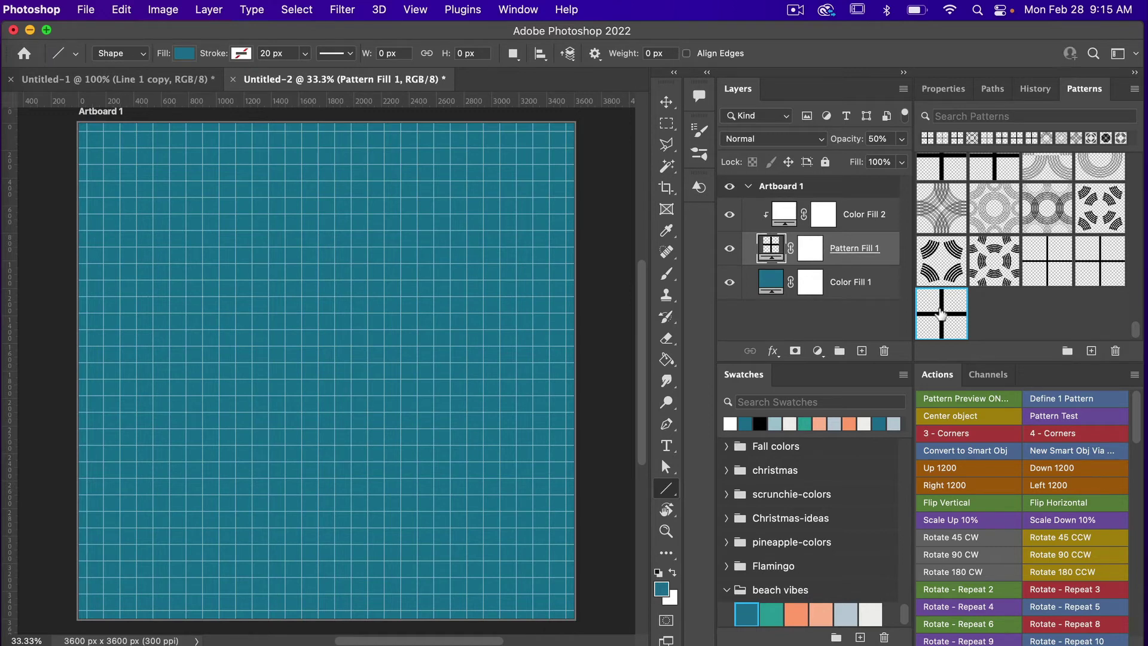
Set the thicker grid pattern fill's scale to 10%
double_click(771, 246)
key(Tab)
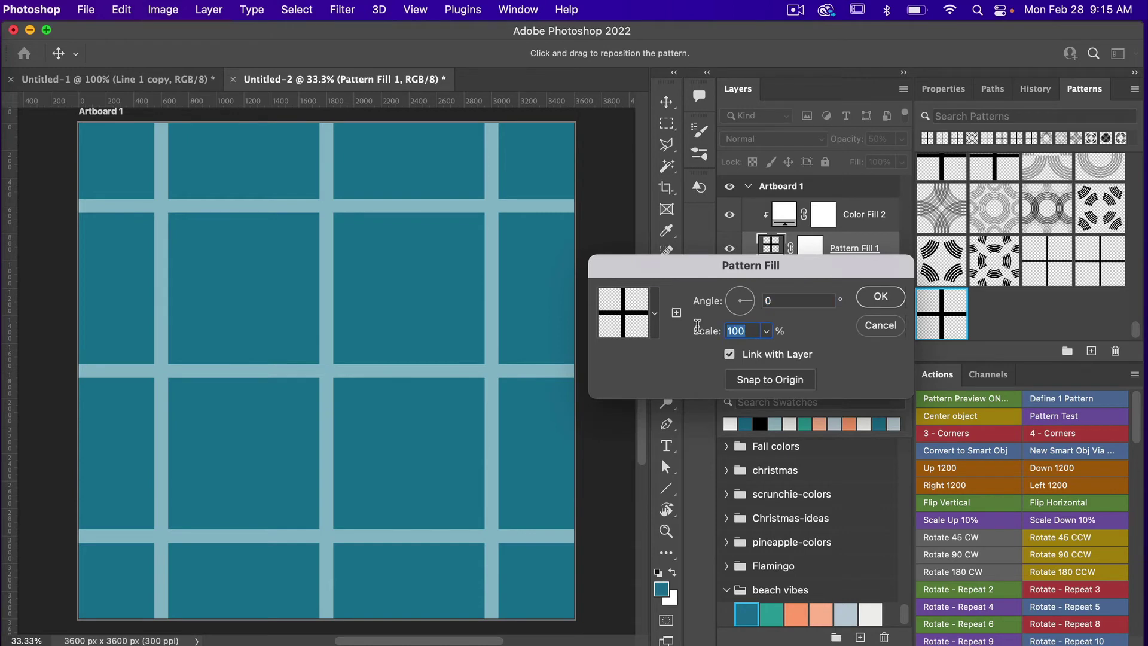
text(10)
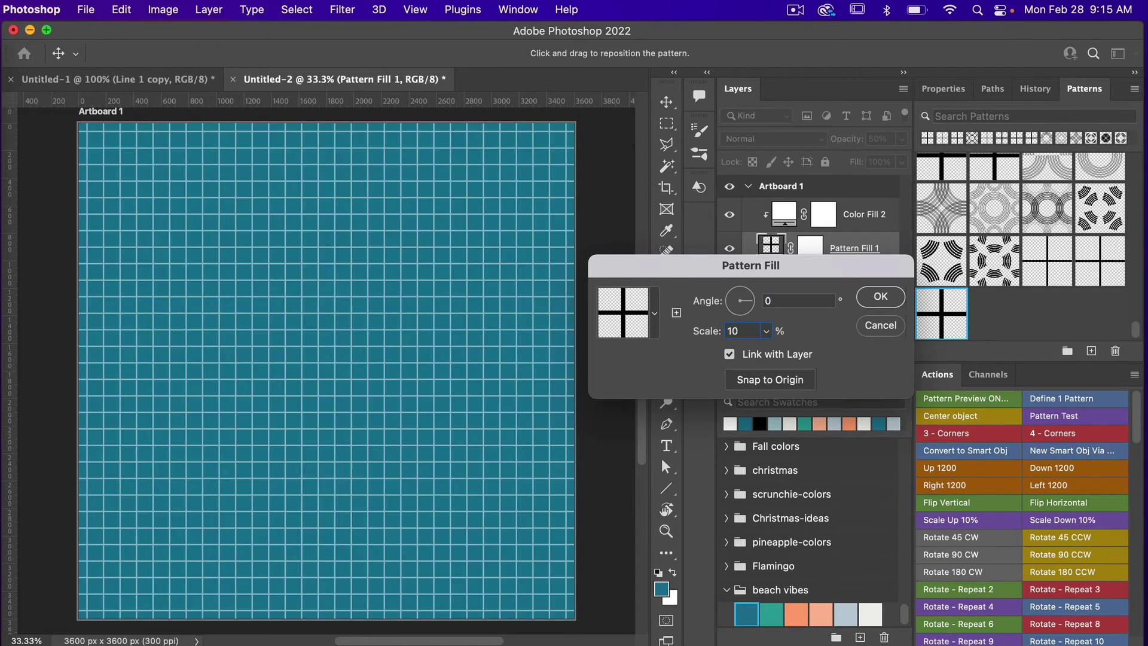
click(883, 301)
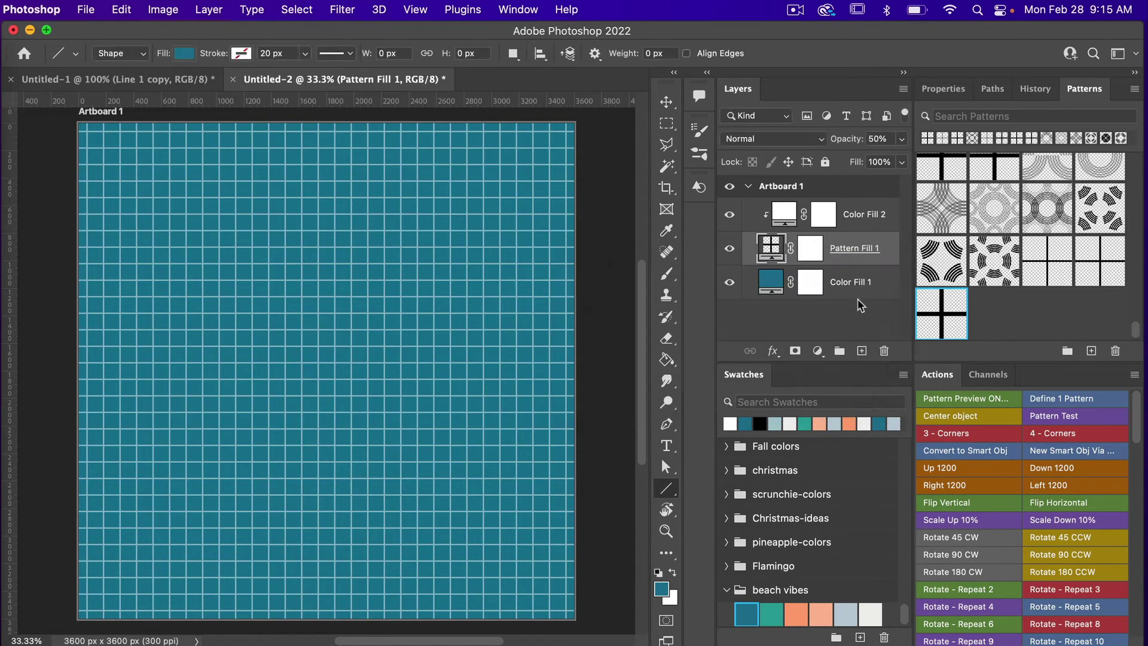
Define the scaled-down thick grid as a new pattern, with both color fill layers hidden and Pattern Fill 1 at 100% opacity
click(728, 283)
click(729, 215)
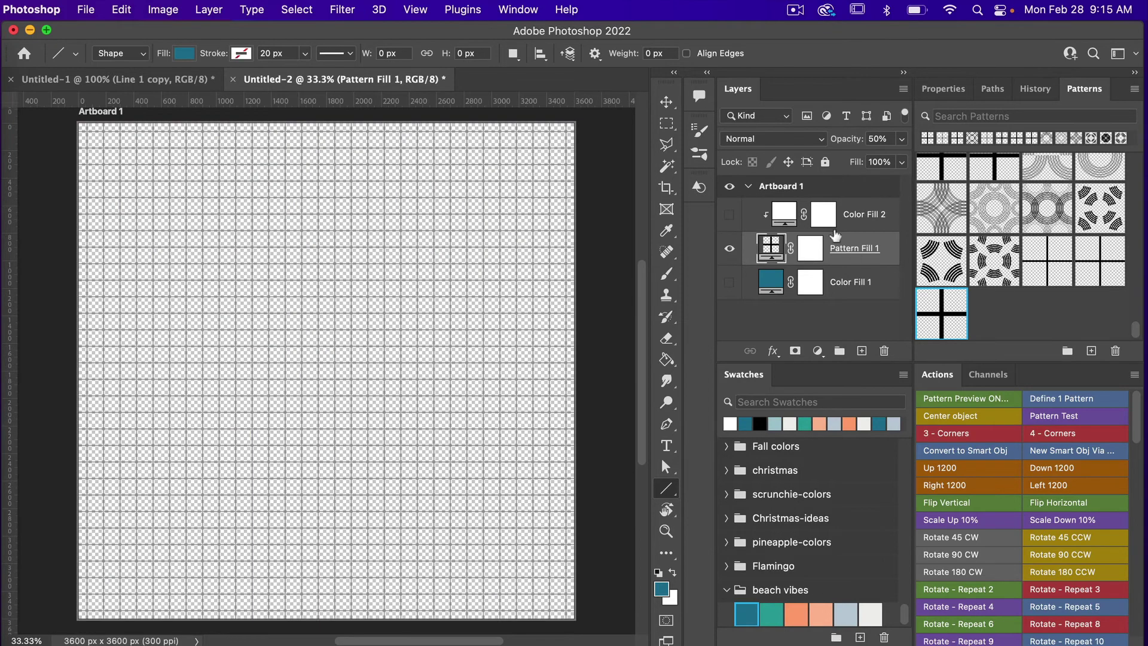
click(771, 250)
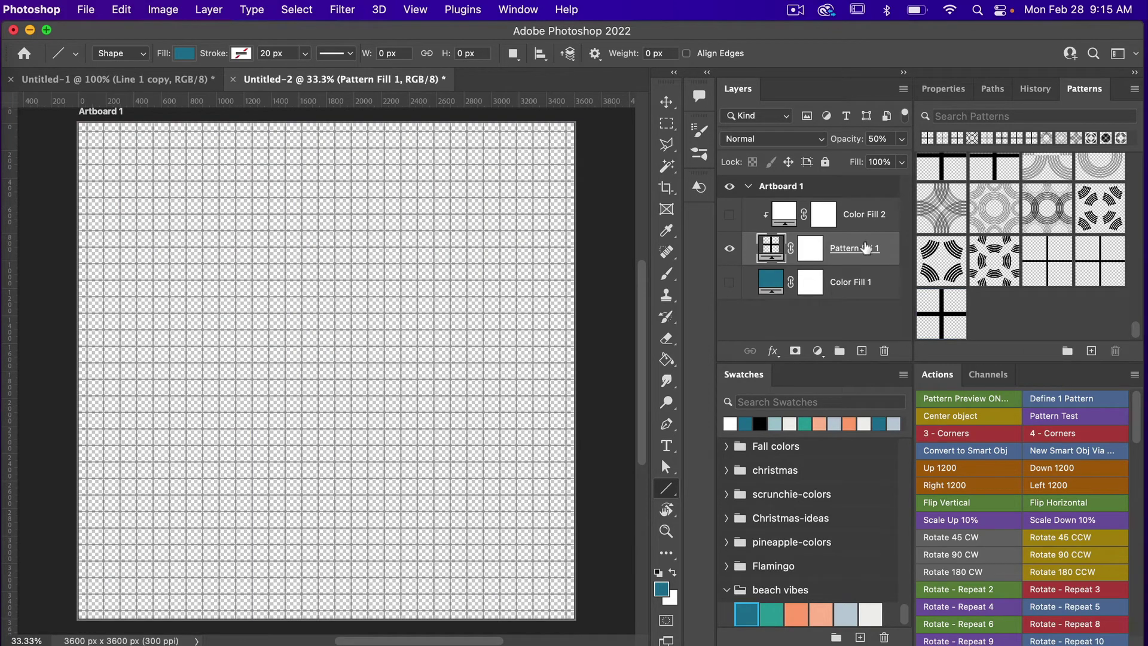
click(878, 138)
text(100)
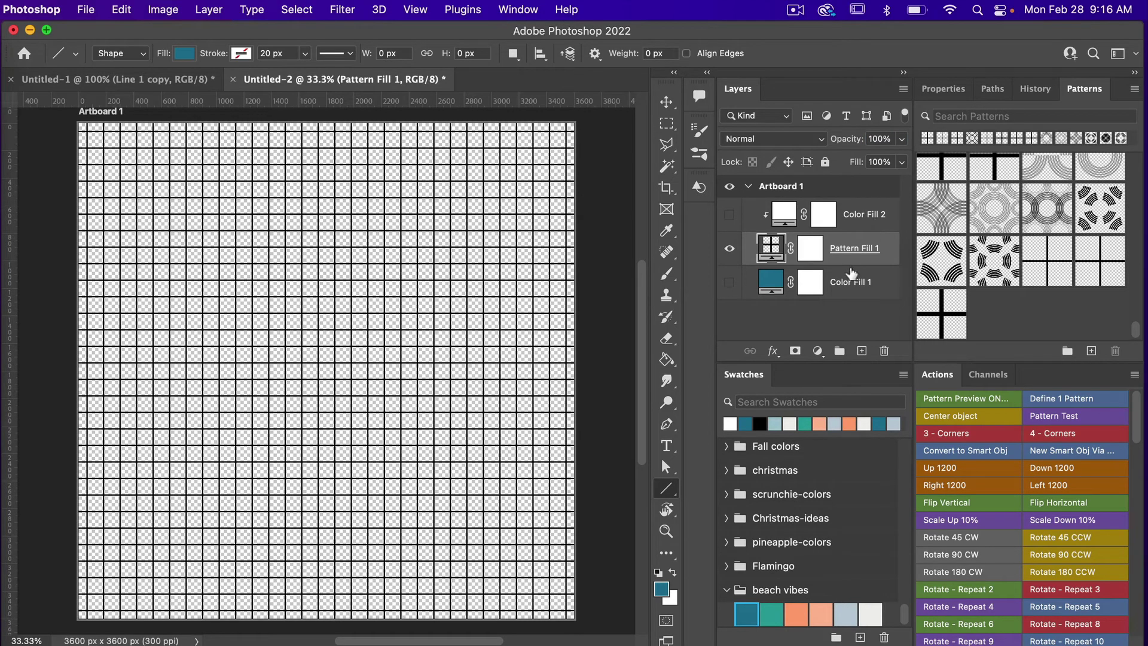
click(1077, 399)
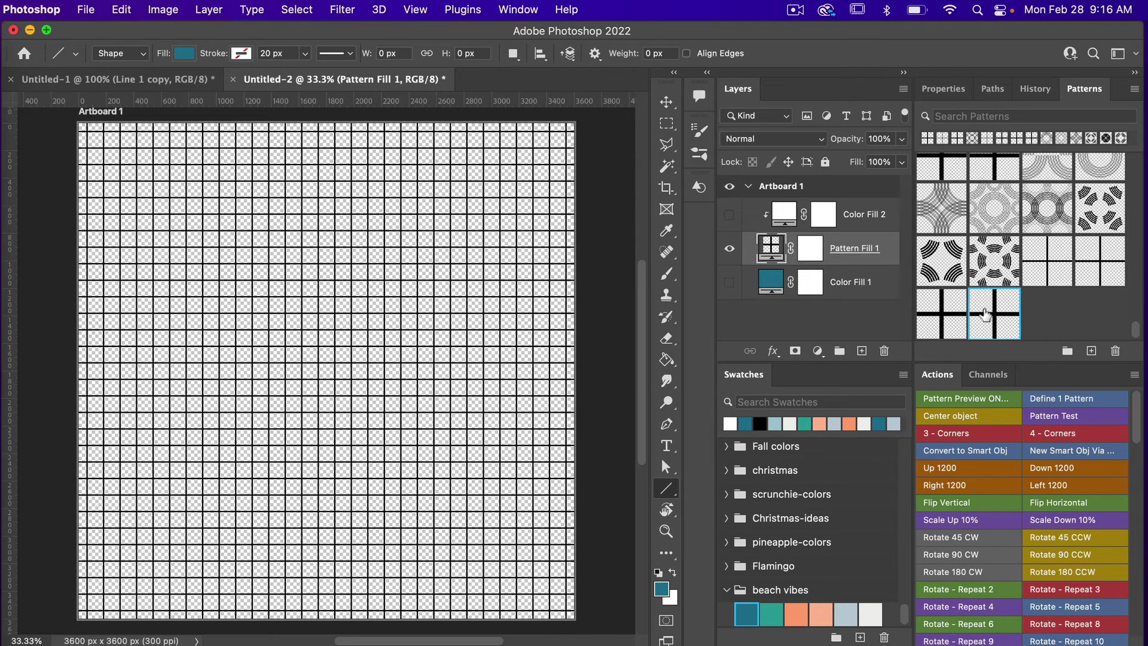
Set the scale of Pattern Fill 1 to 100% and show both color fill layers again
double_click(768, 247)
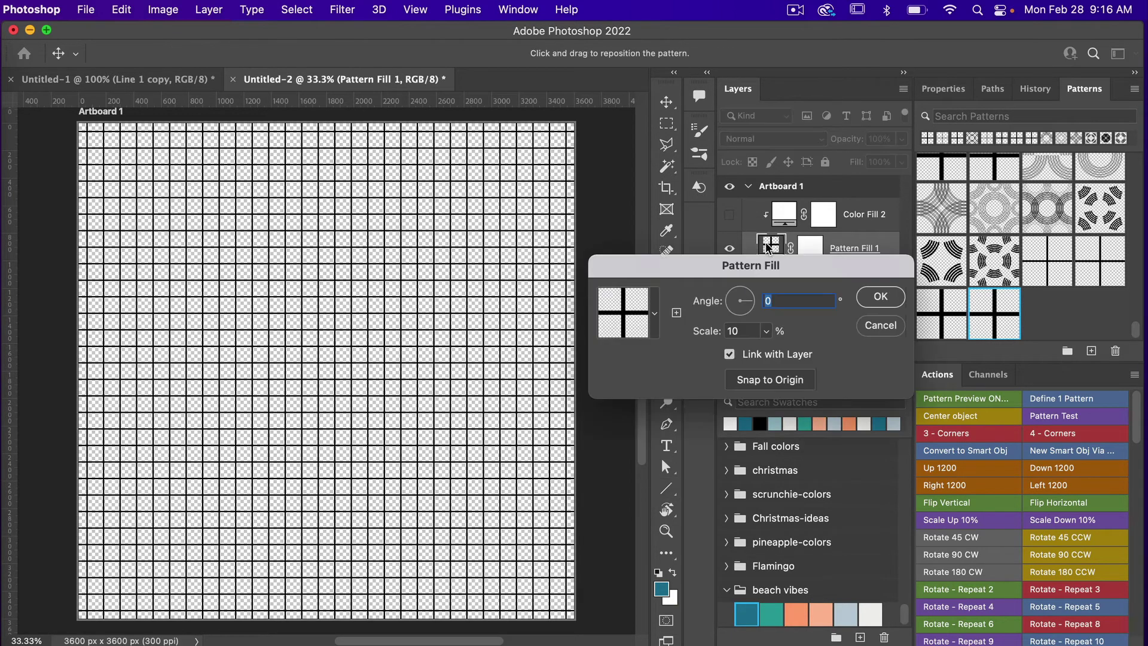
text(100)
click(881, 296)
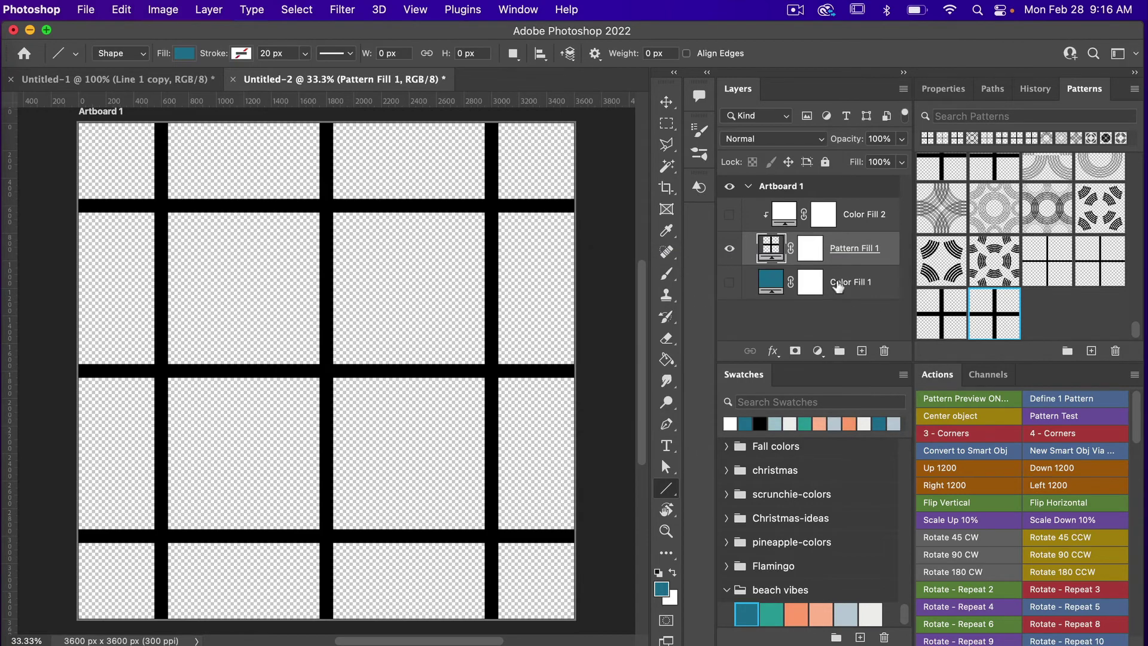
click(729, 282)
click(729, 215)
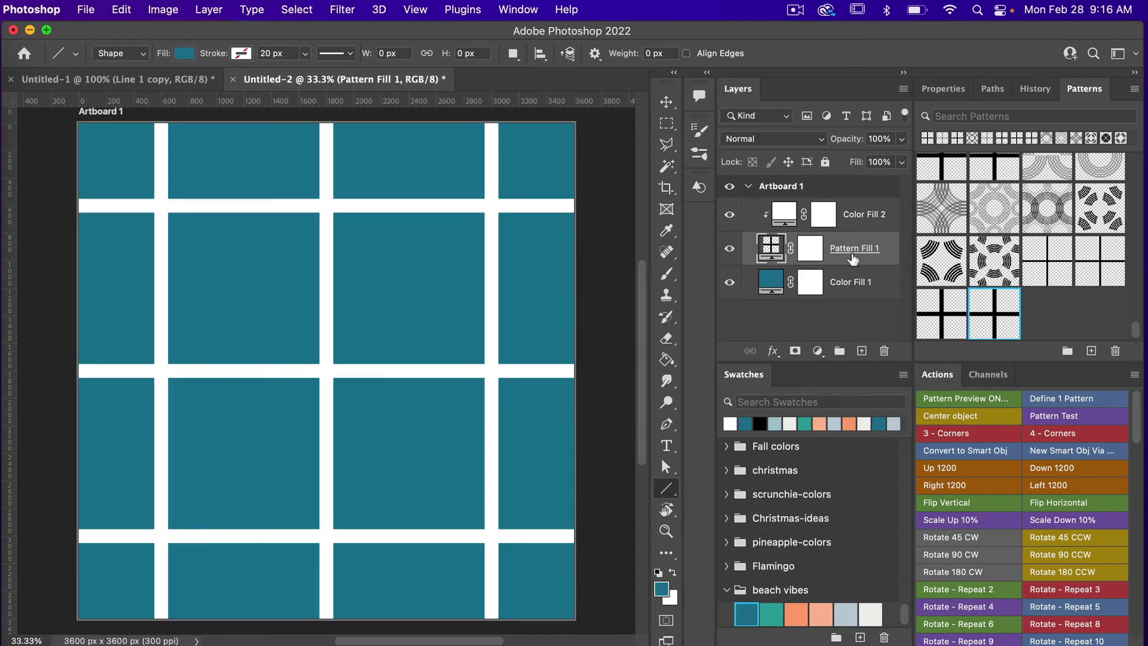
Apply the newly saved thick grid pattern to Pattern Fill 1, comparing it with the scaled-down thin grid
click(993, 315)
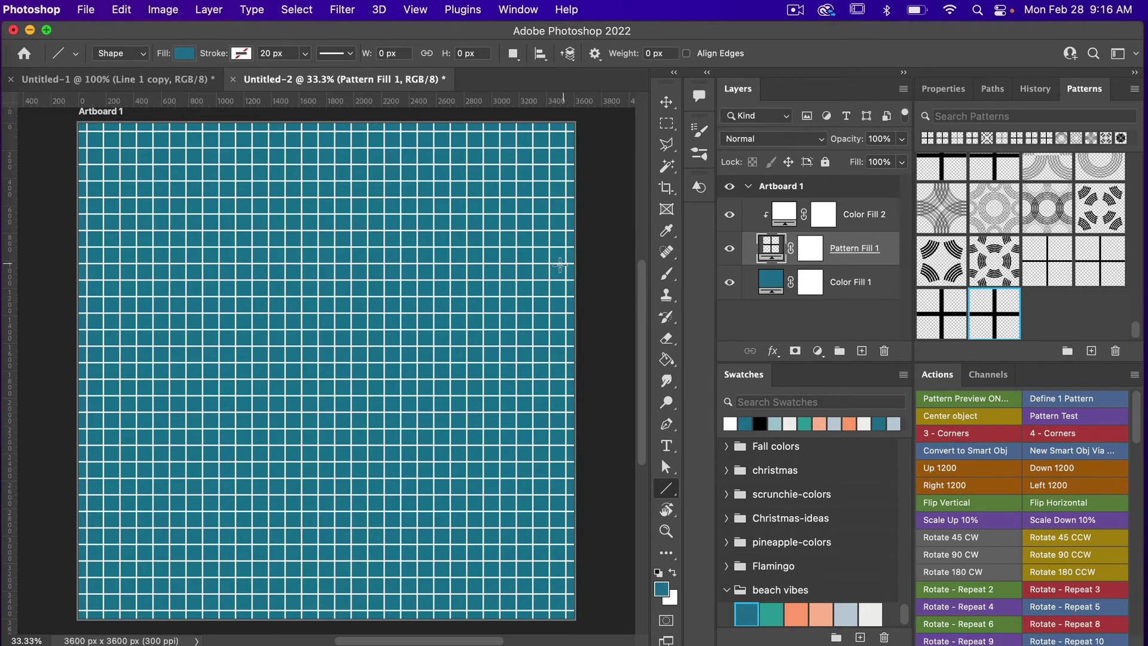
click(1108, 268)
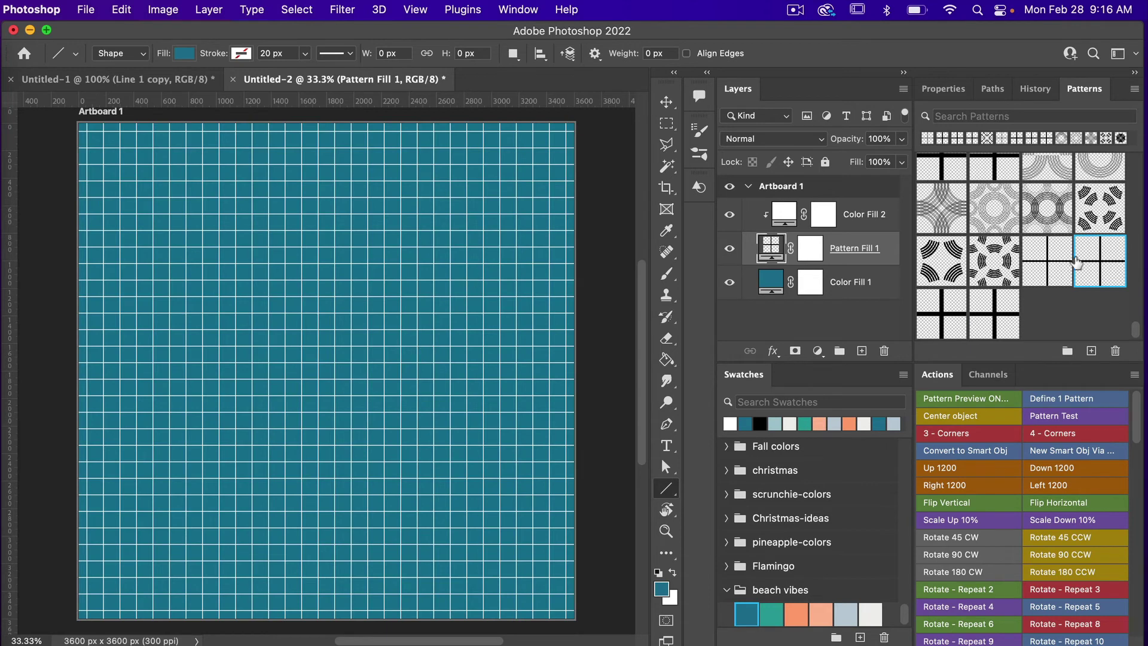
click(982, 323)
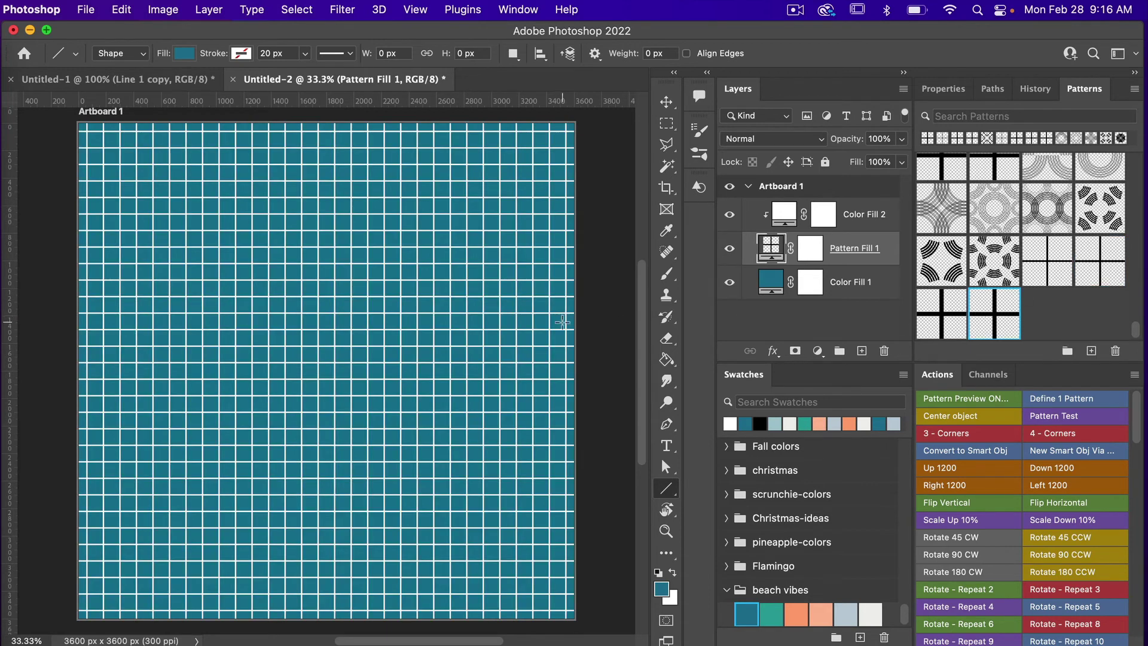
Set Pattern Fill 1 to 50% opacity and compare the thin and thick scaled-down grids, leaving the thick one applied
click(877, 139)
text(50)
key(Return)
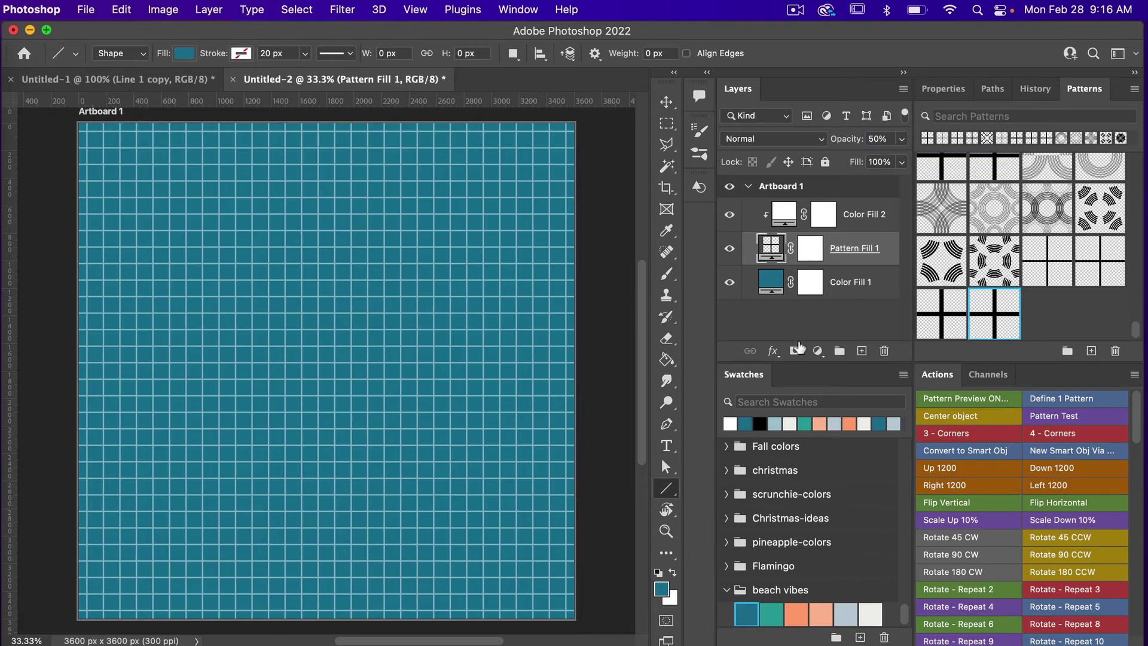
click(1100, 272)
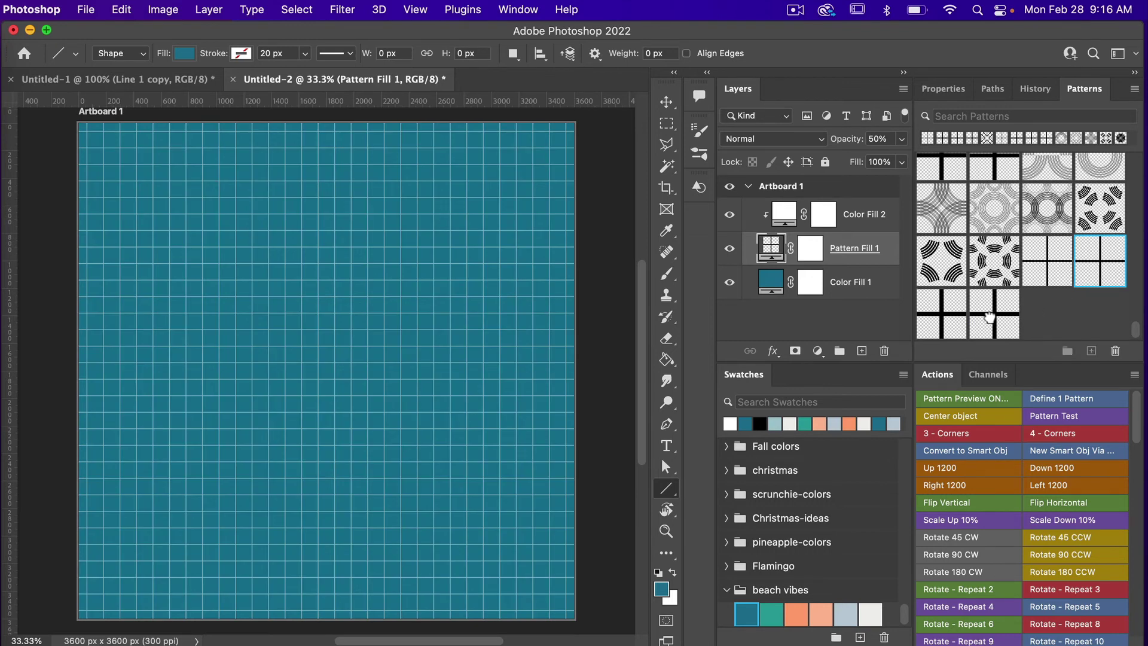
click(990, 317)
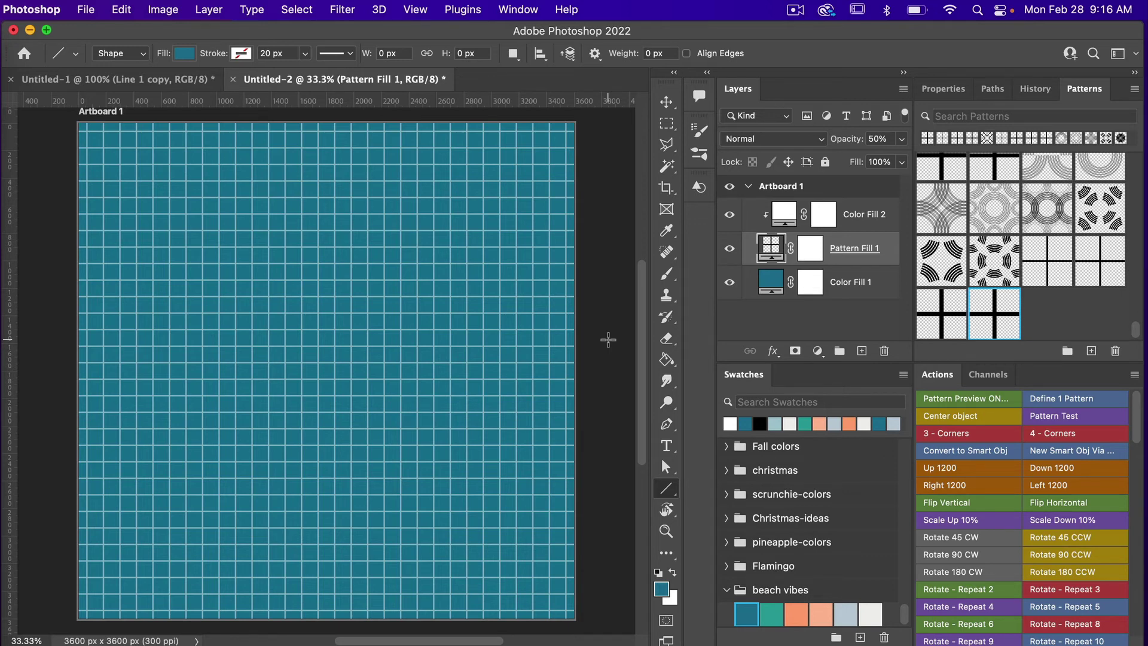
Export Artboard 1 as a 3600 x 3600 px JPG at Good quality, converted to sRGB with the color profile embedded
click(86, 11)
mouse_move(129, 244)
click(300, 263)
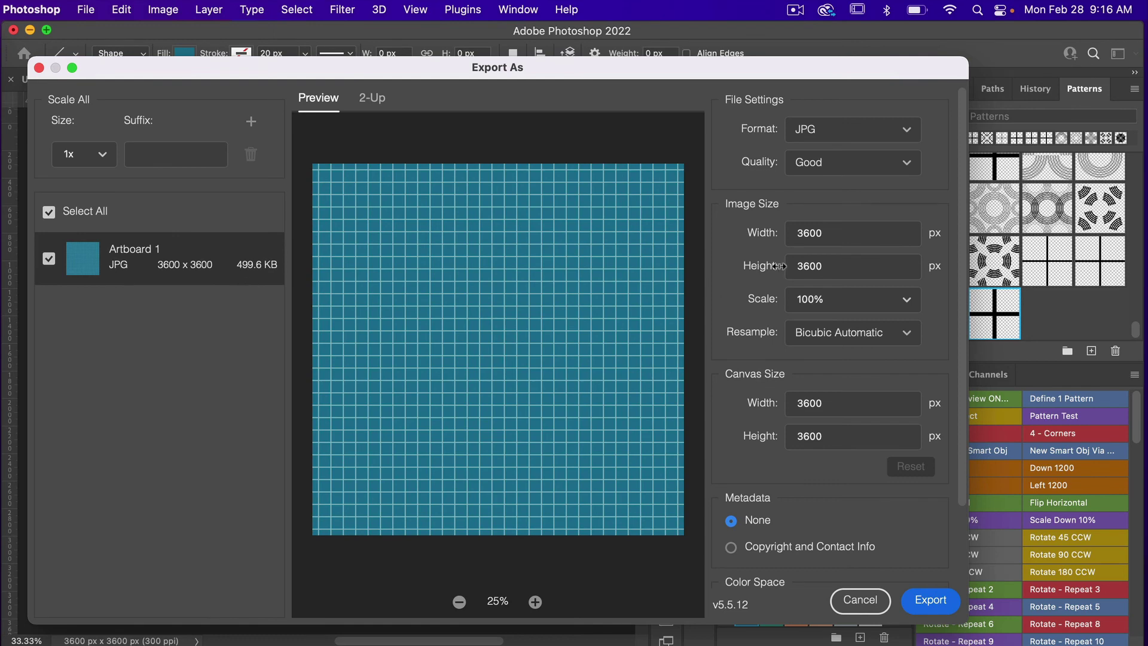
click(898, 137)
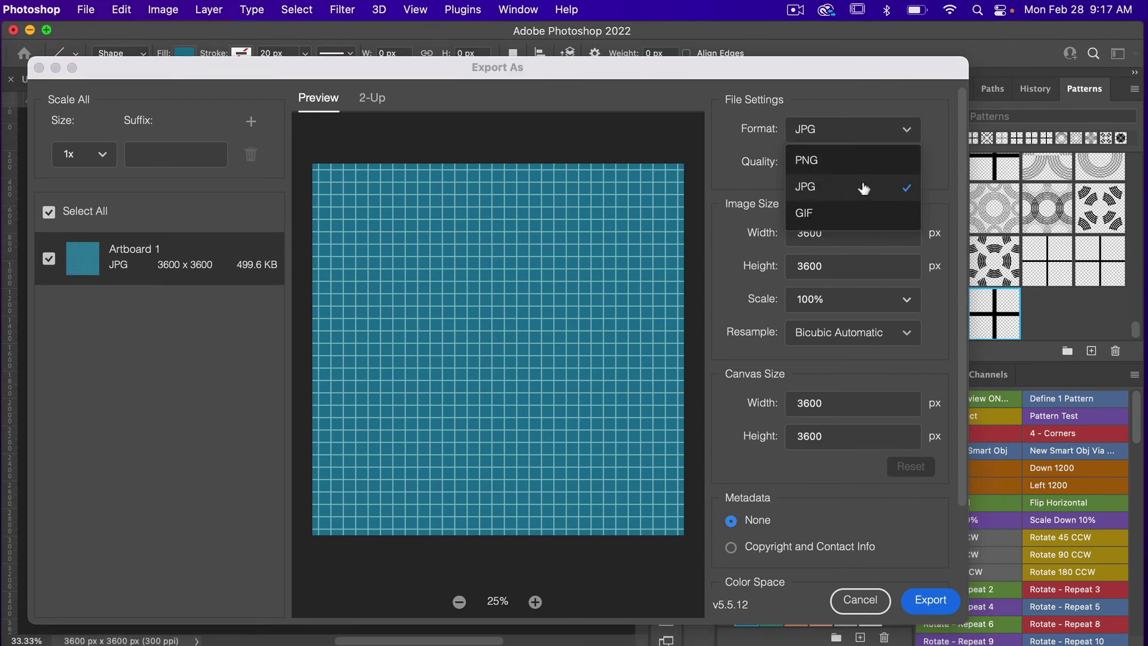
click(940, 160)
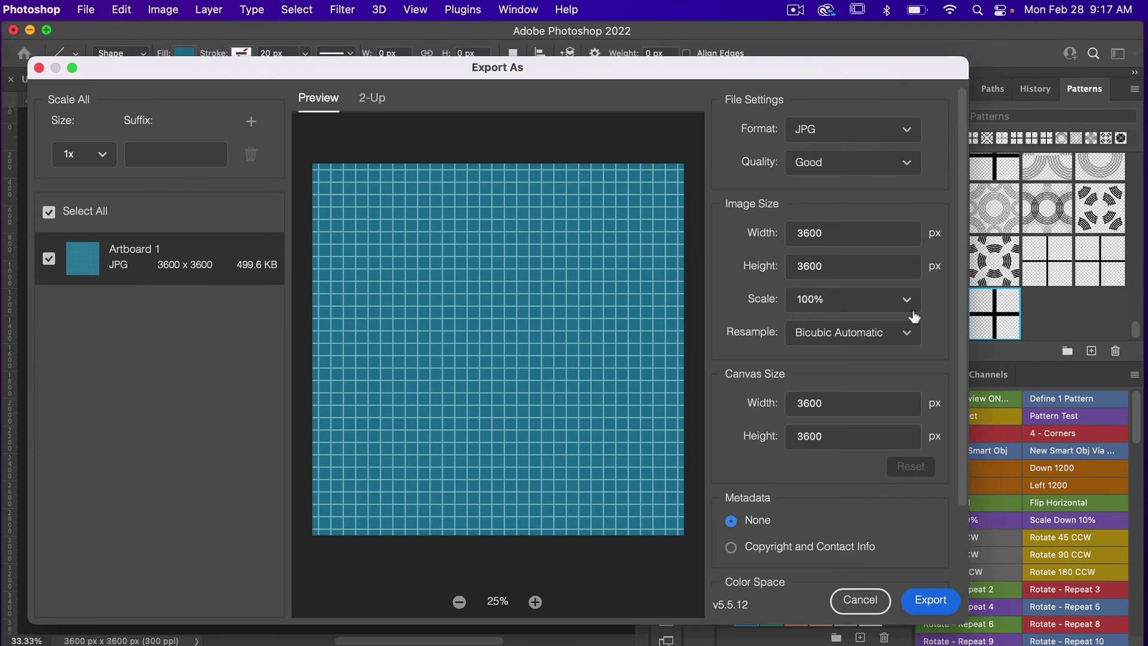
scroll(923, 353, down, 3)
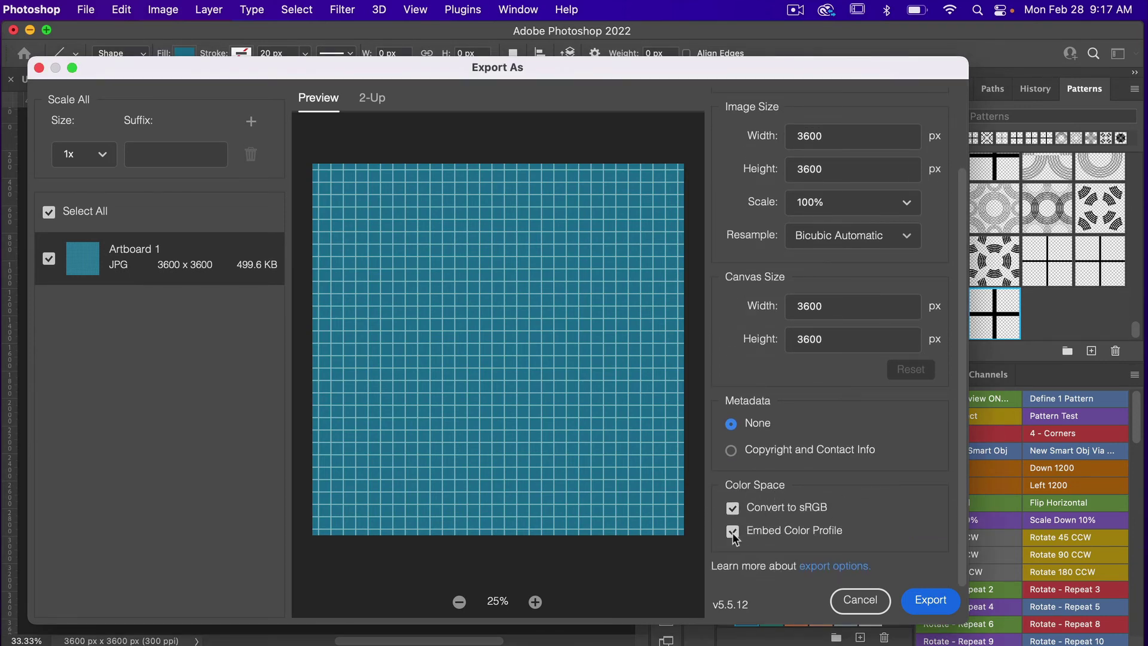
click(933, 600)
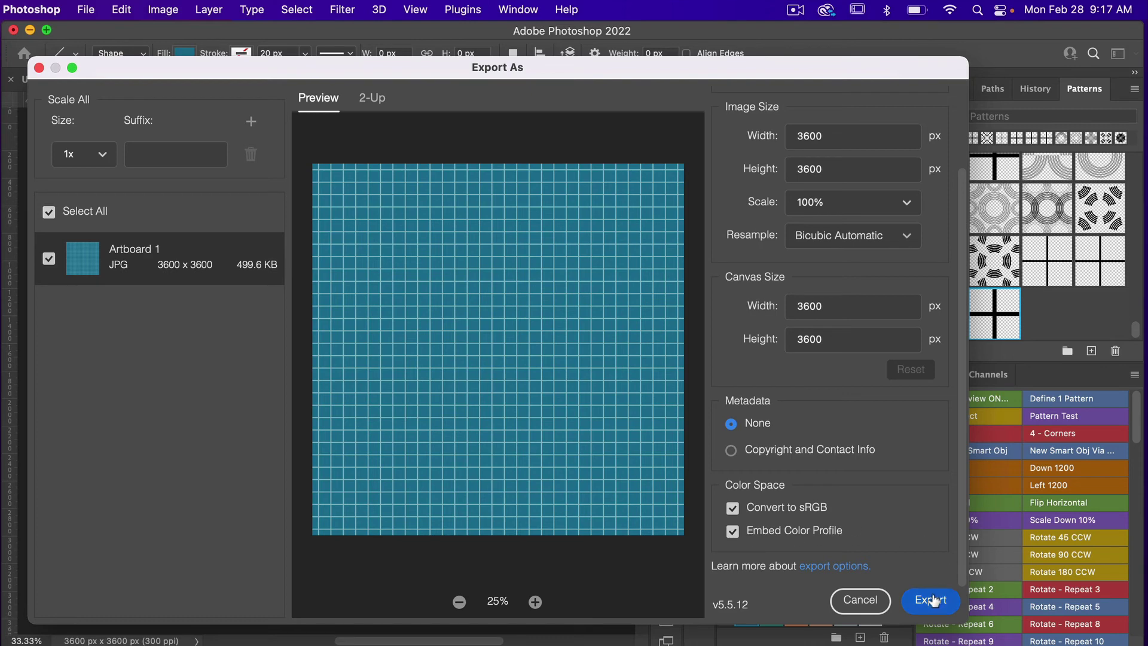